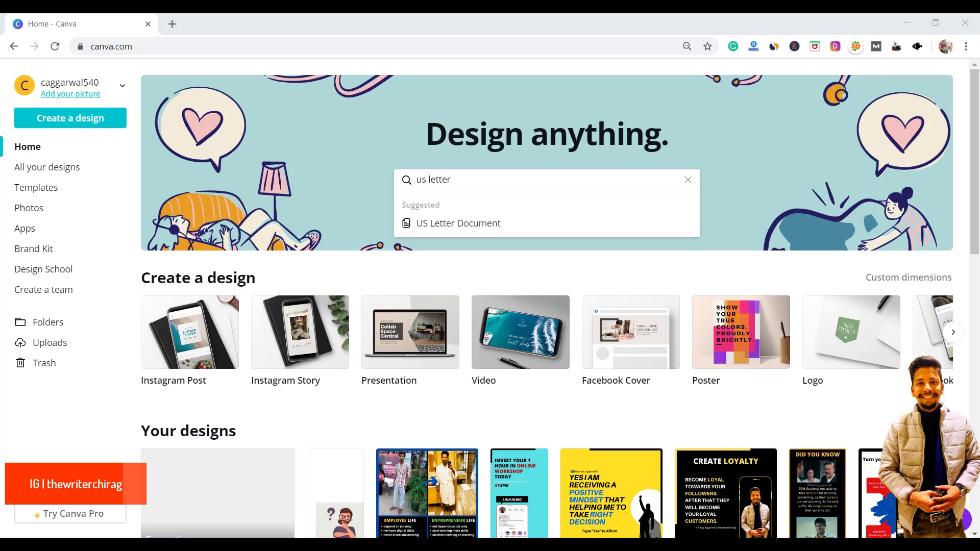
# - Search for "us letter" and create a blank US Letter Document design
pyautogui.click(534, 184)
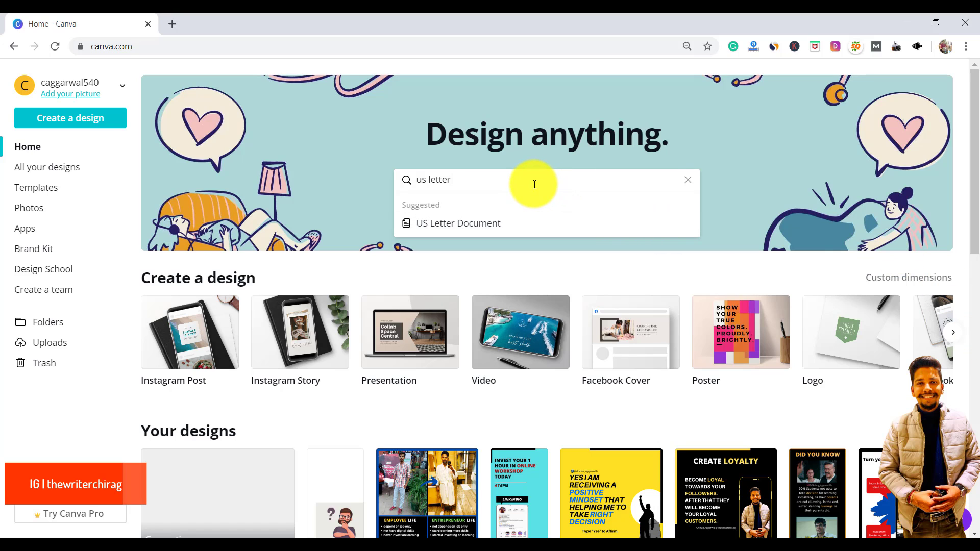
pyautogui.press('BackSpace')
pyautogui.press('BackSpace')
pyautogui.write('er')
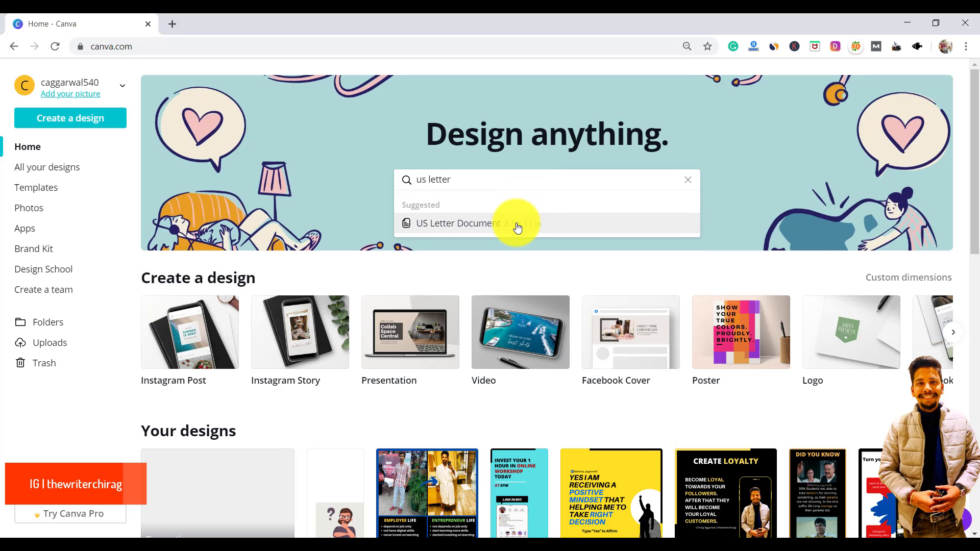
pyautogui.click(517, 225)
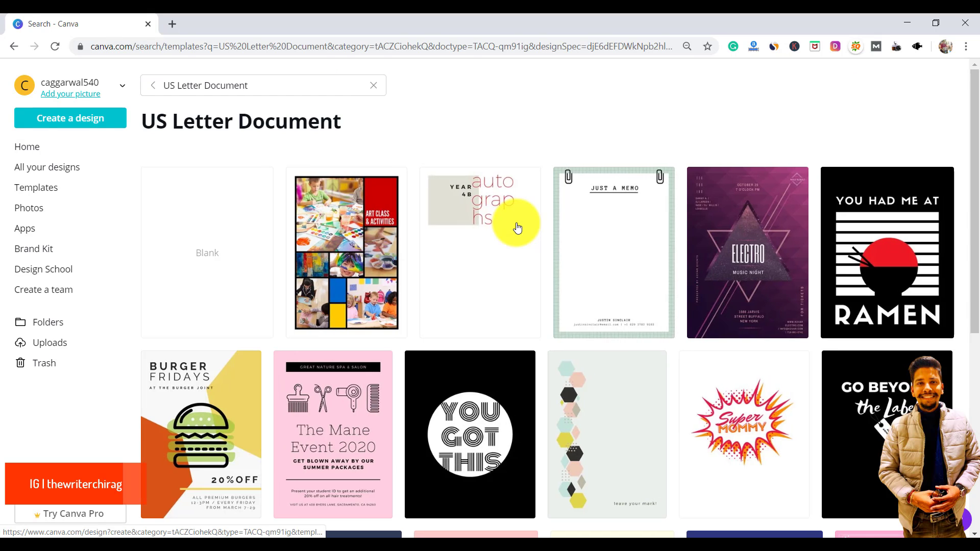
pyautogui.click(234, 254)
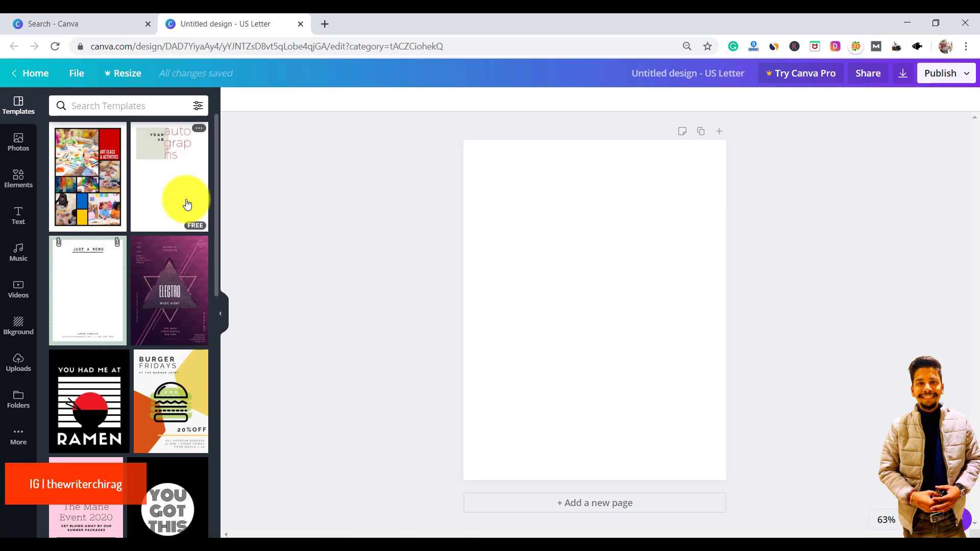
# - Browse the US Letter templates for a suitable ebook cover layout
pyautogui.scroll(-5, 169, 340)
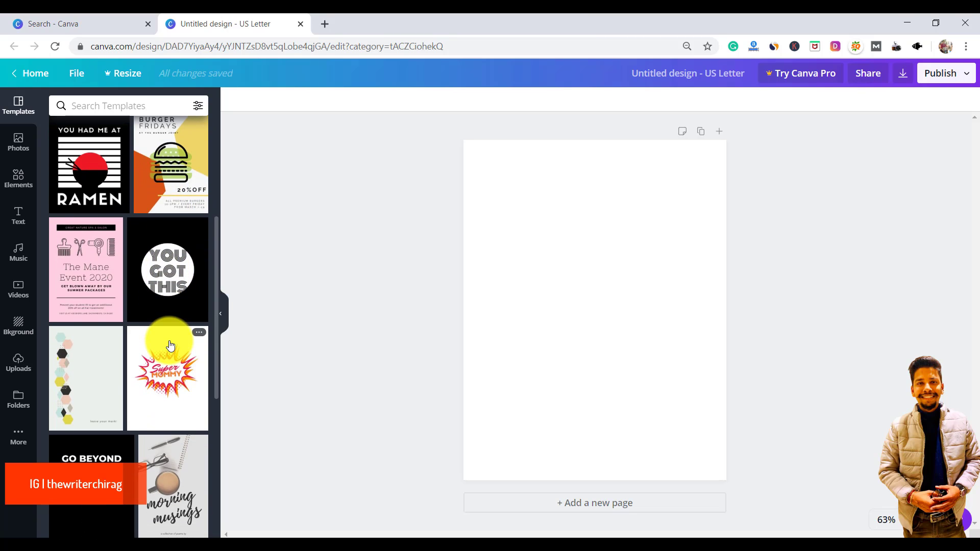
pyautogui.scroll(-6, 171, 346)
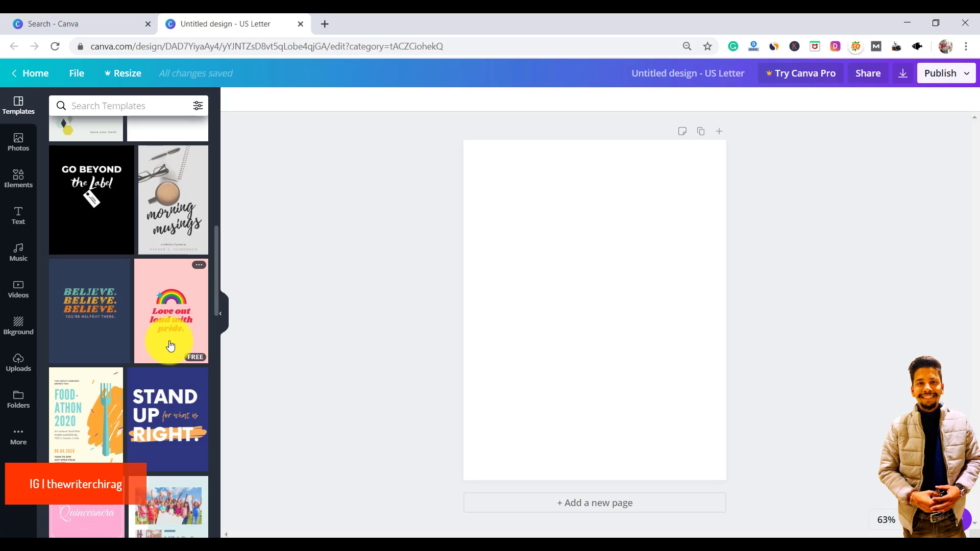
pyautogui.scroll(-4, 170, 346)
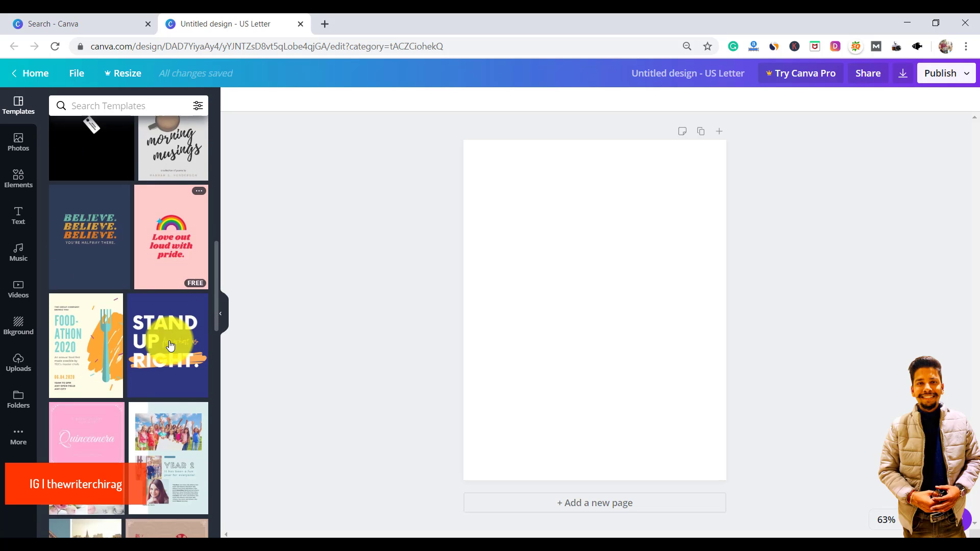
pyautogui.scroll(-3, 170, 346)
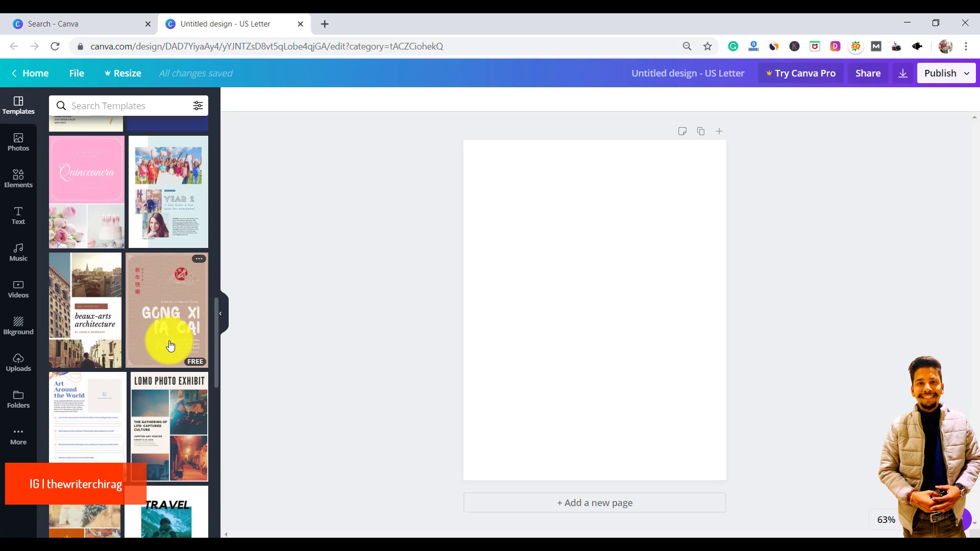
pyautogui.scroll(-4, 171, 346)
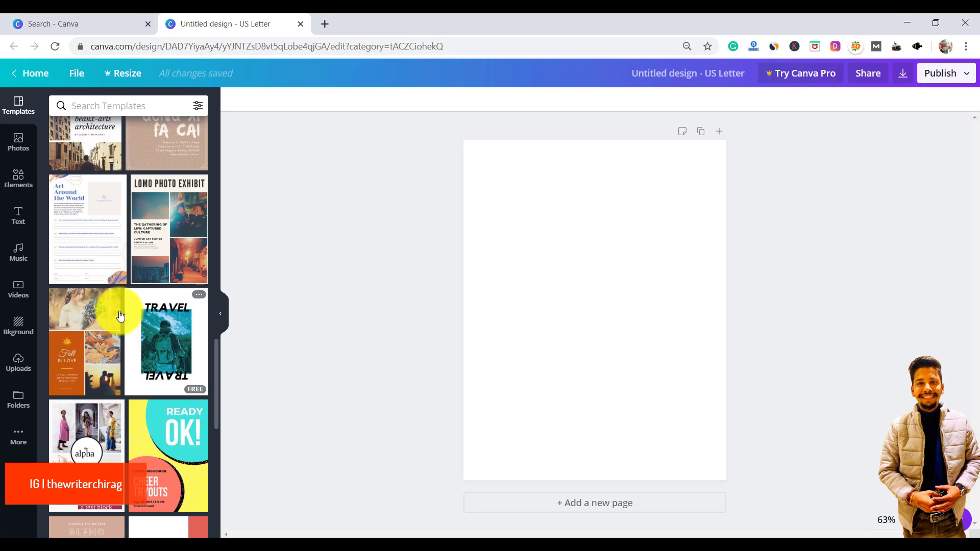
pyautogui.scroll(-3, 117, 315)
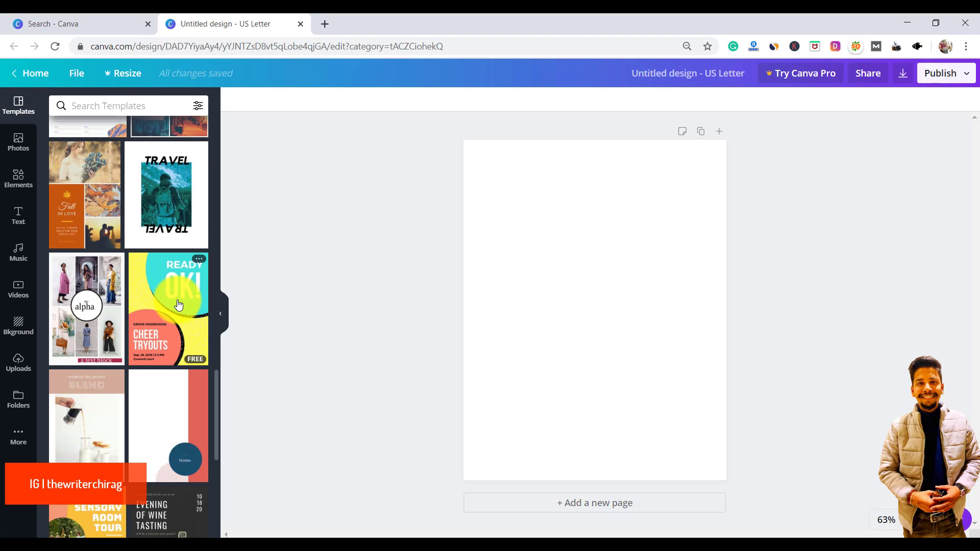
pyautogui.scroll(-5, 178, 304)
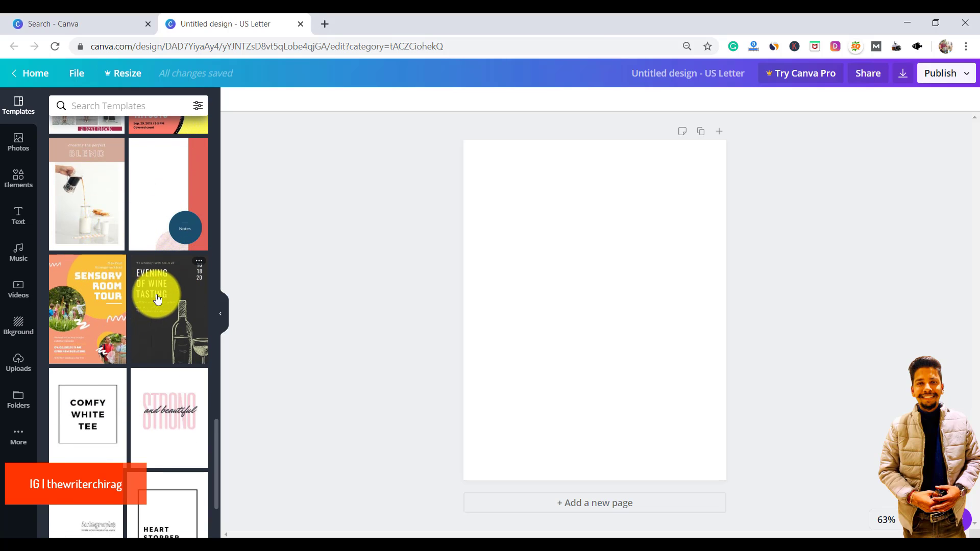
pyautogui.scroll(-3, 104, 406)
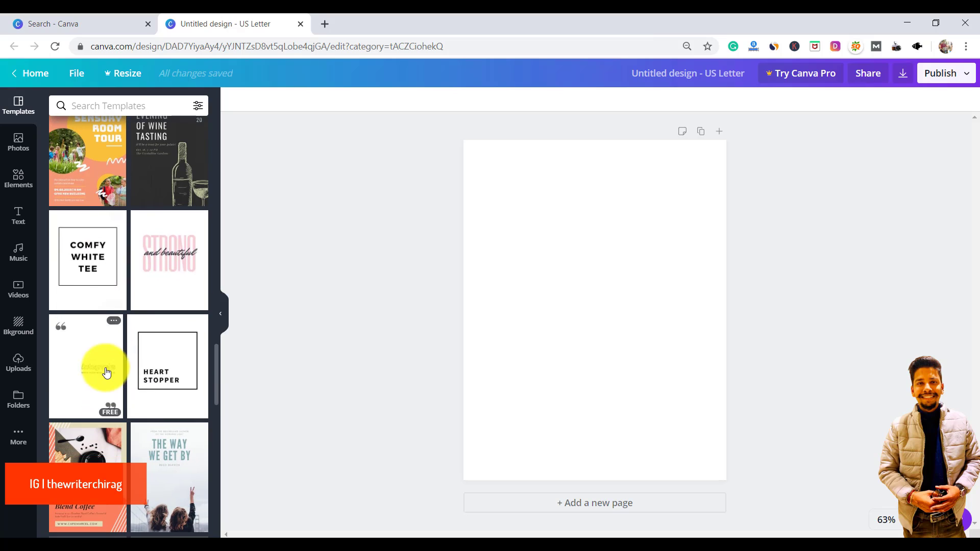
pyautogui.scroll(-3, 188, 371)
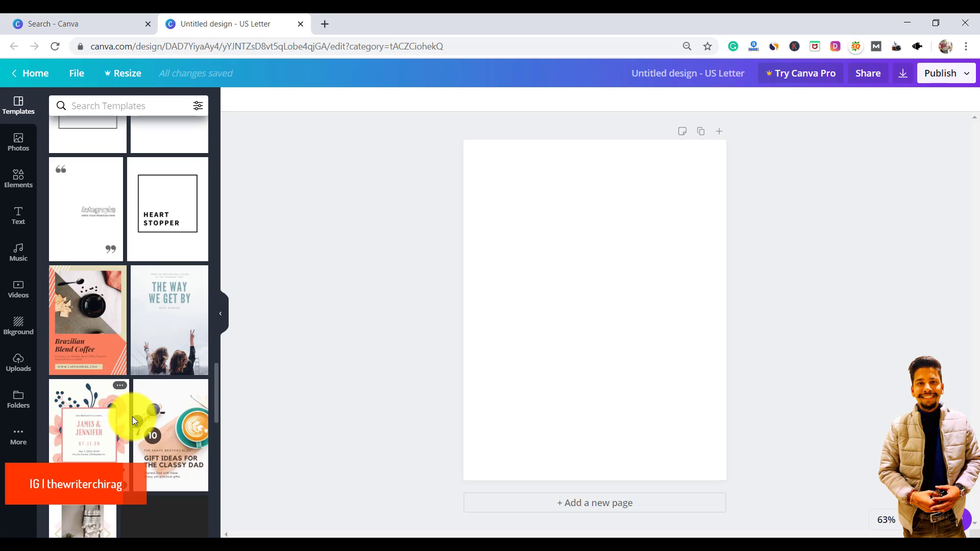
pyautogui.scroll(-4, 103, 357)
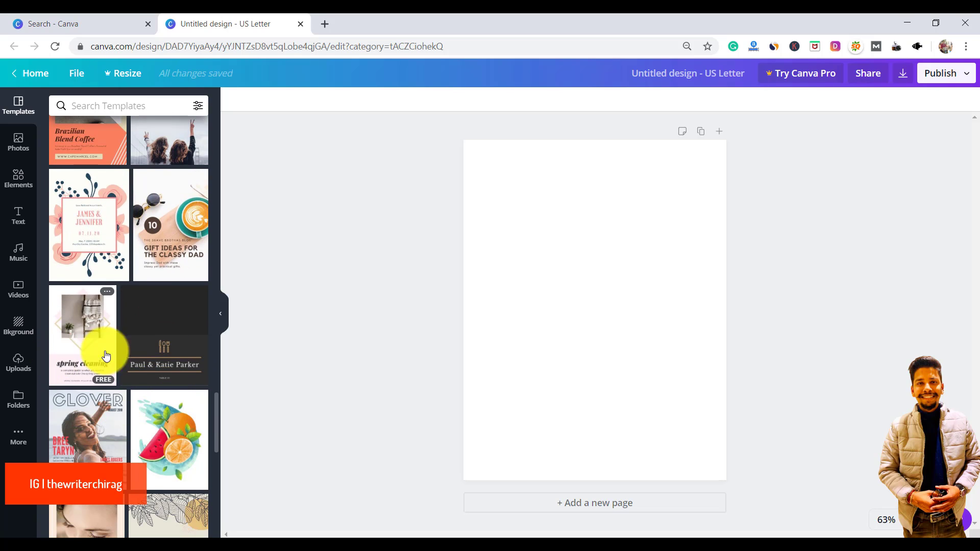
pyautogui.scroll(-1, 89, 427)
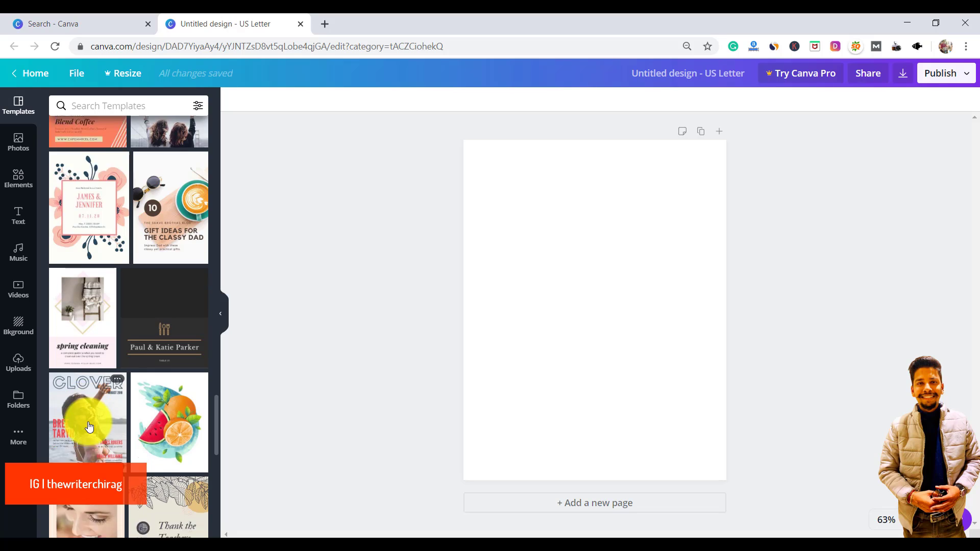
pyautogui.scroll(-3, 89, 427)
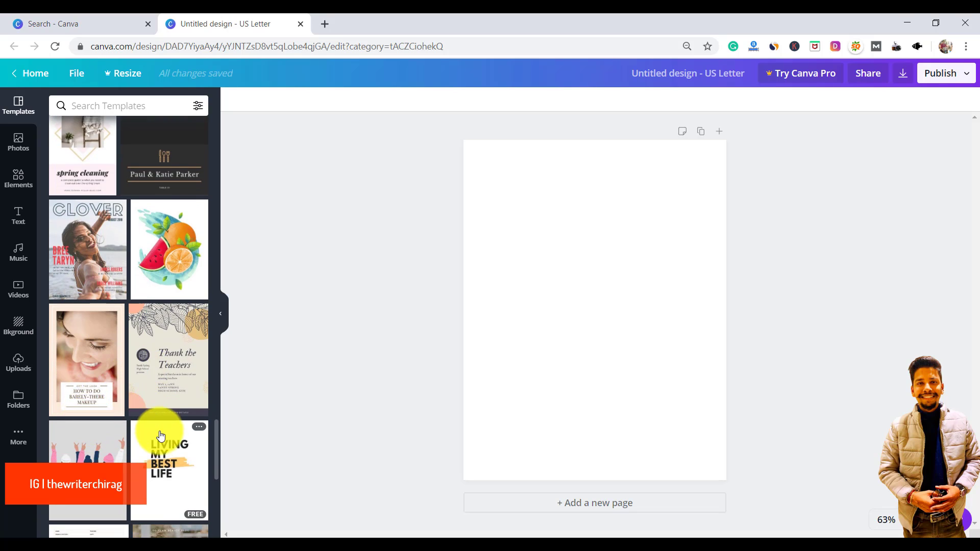
pyautogui.scroll(-9, 160, 436)
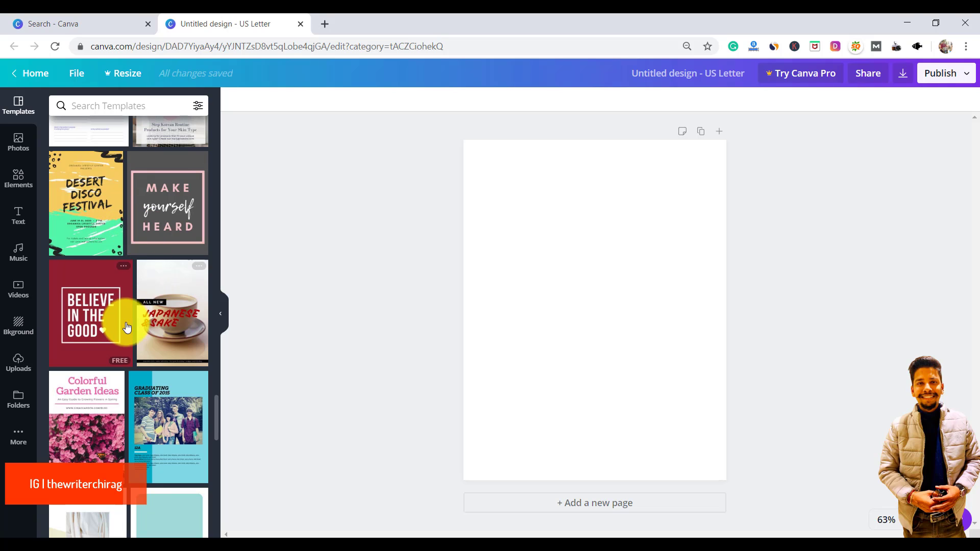
pyautogui.scroll(-5, 170, 408)
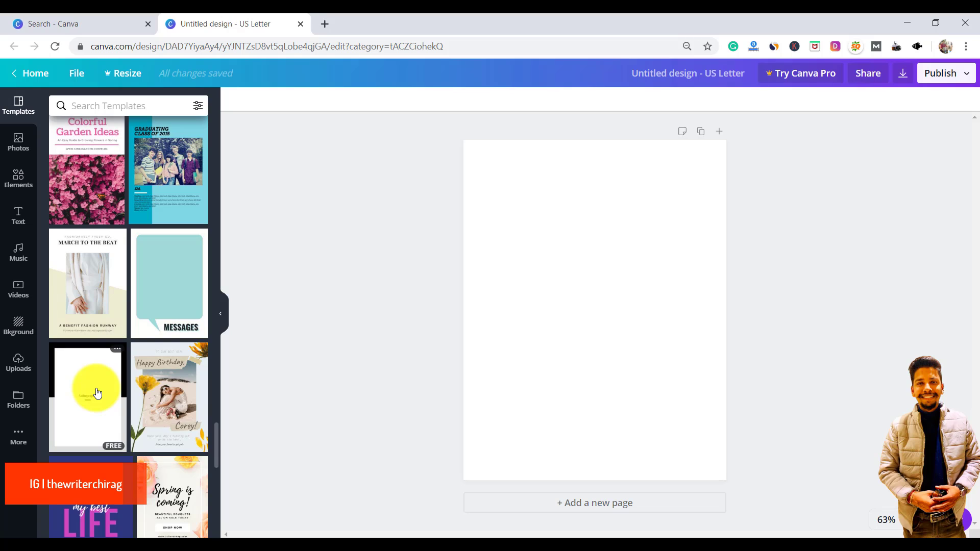
pyautogui.scroll(-4, 176, 408)
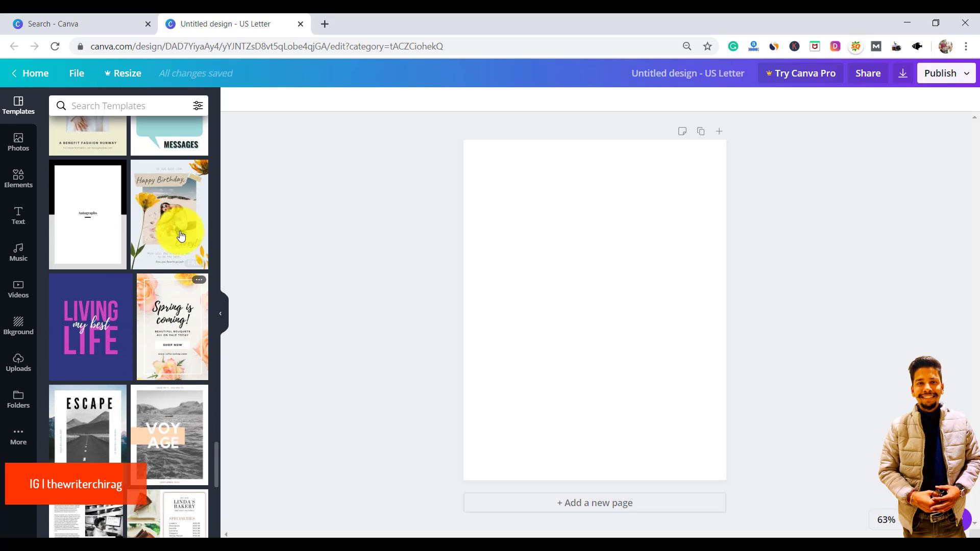
pyautogui.scroll(-3, 122, 439)
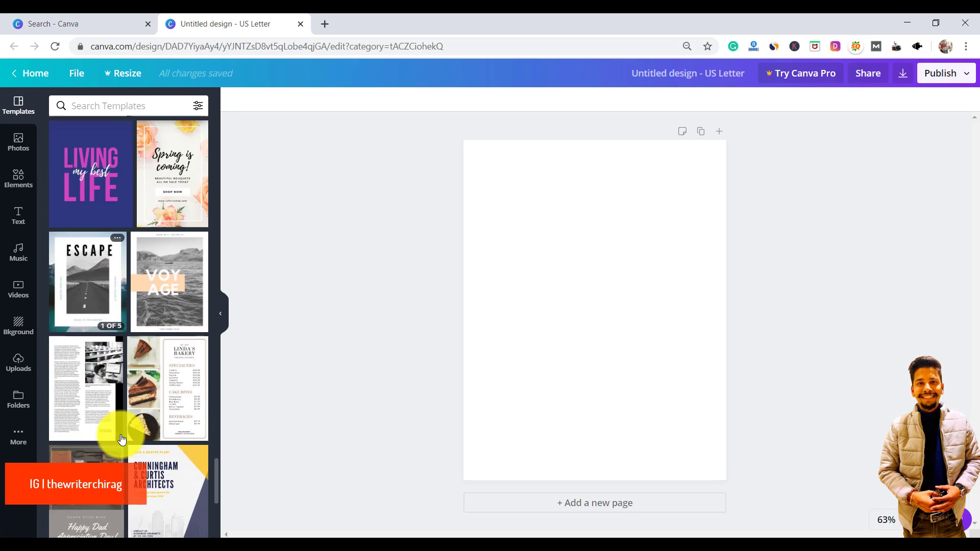
pyautogui.scroll(-2, 122, 439)
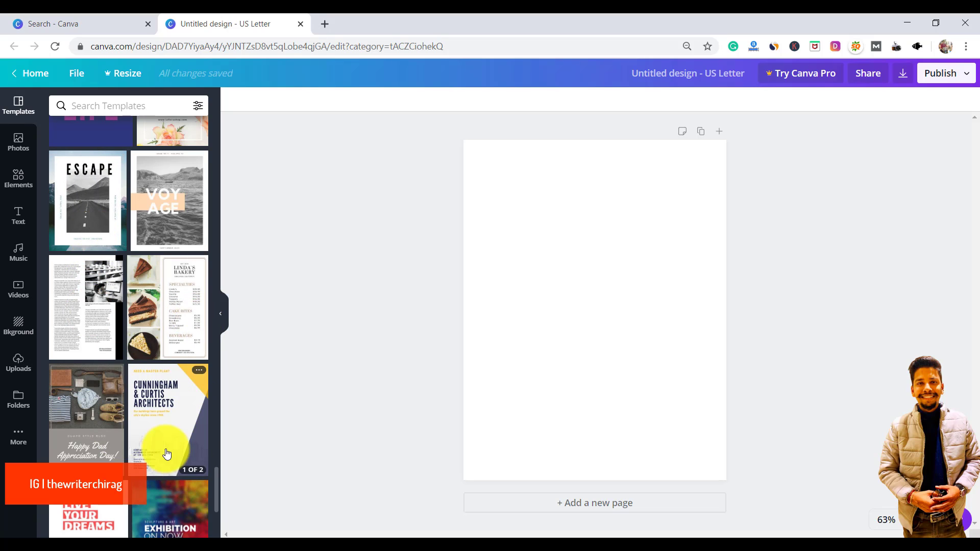
pyautogui.scroll(-4, 179, 440)
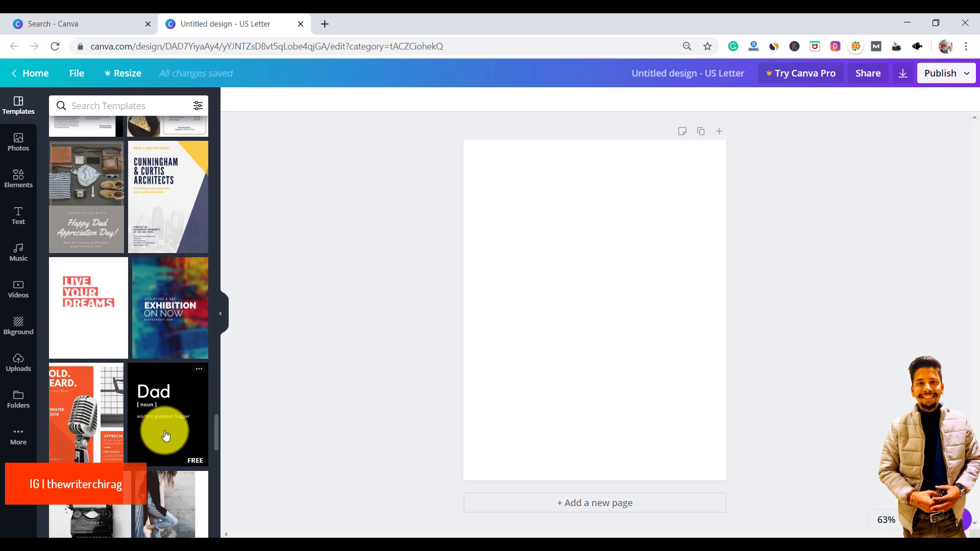
pyautogui.scroll(-4, 162, 490)
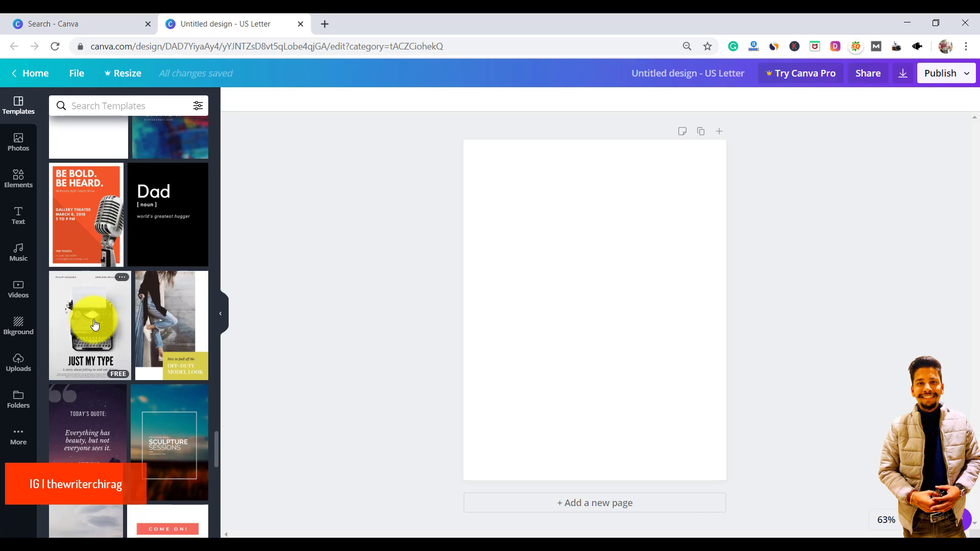
pyautogui.scroll(-4, 94, 318)
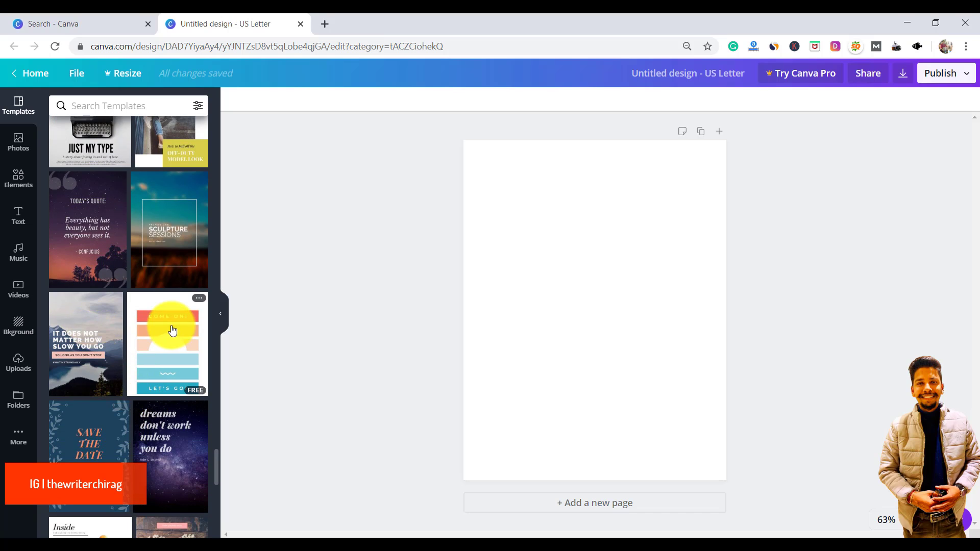
# - Go back to the Turquoise Black Minimalist Travel Magazine template and apply its ESCAPE cover to the blank page
pyautogui.scroll(11, 171, 331)
pyautogui.scroll(3, 172, 331)
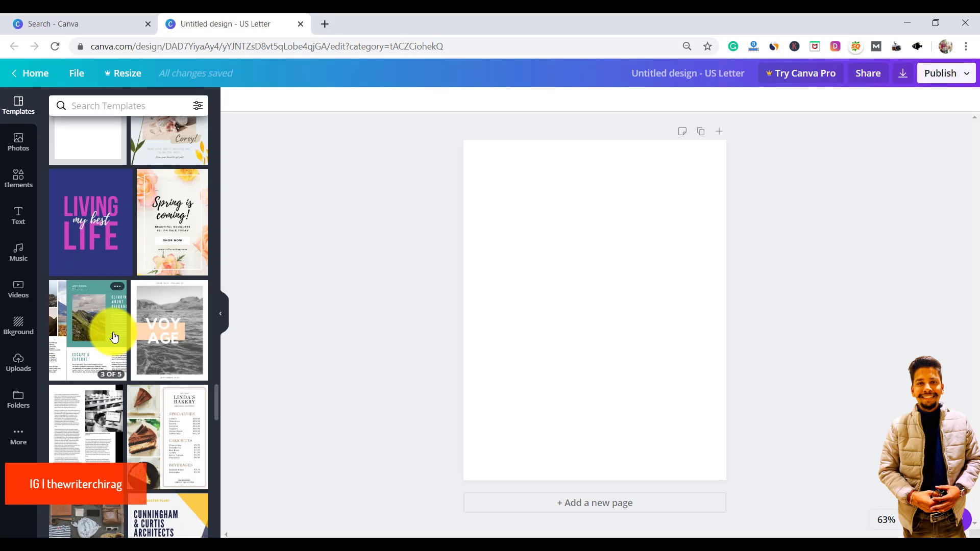
pyautogui.click(114, 337)
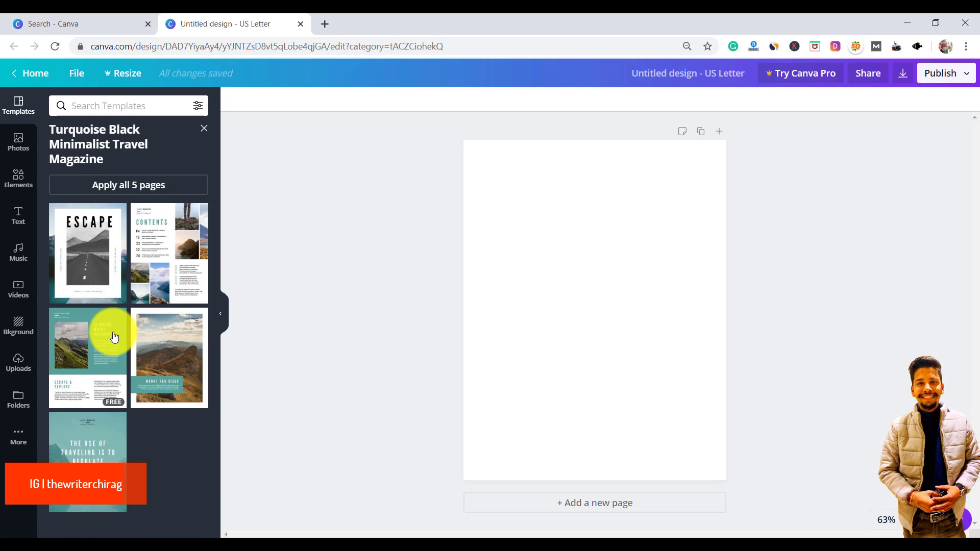
pyautogui.click(92, 259)
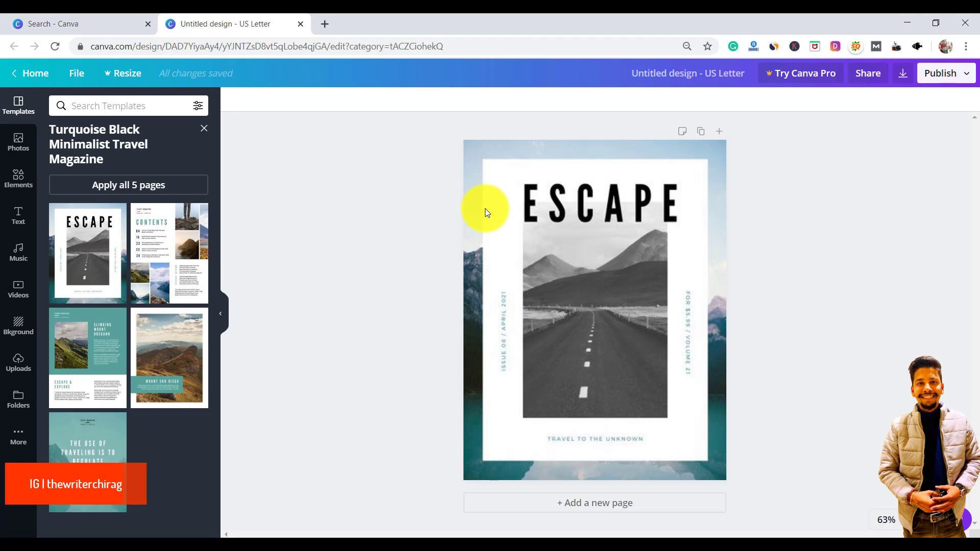
# - Replace the cover title "ESCAPE" with "INSTAGRAM"
pyautogui.click(484, 208)
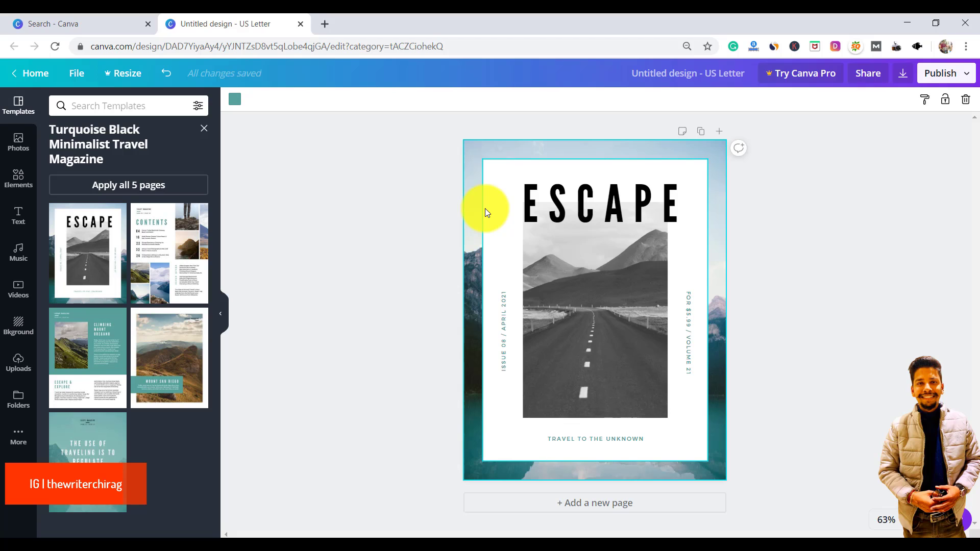
pyautogui.click(598, 197)
pyautogui.click(597, 197)
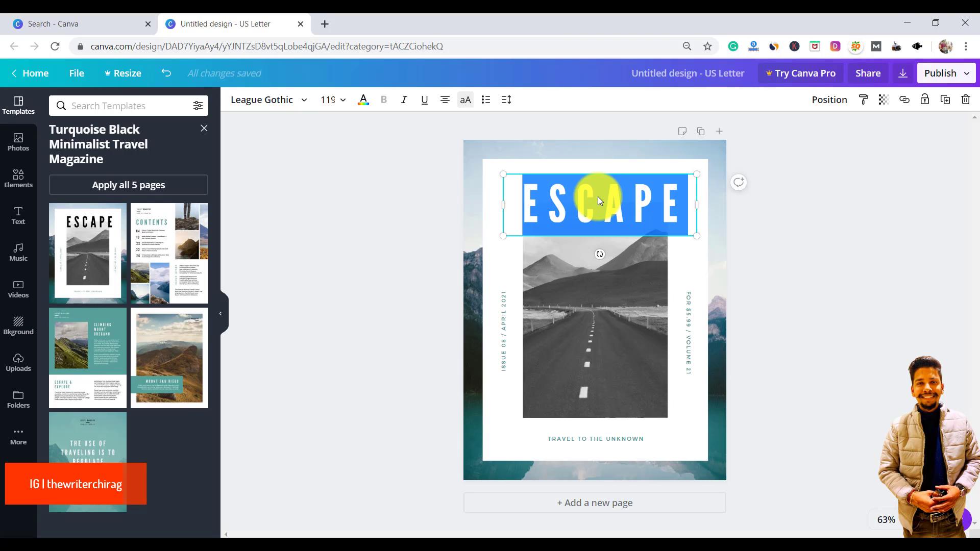
pyautogui.write('INS')
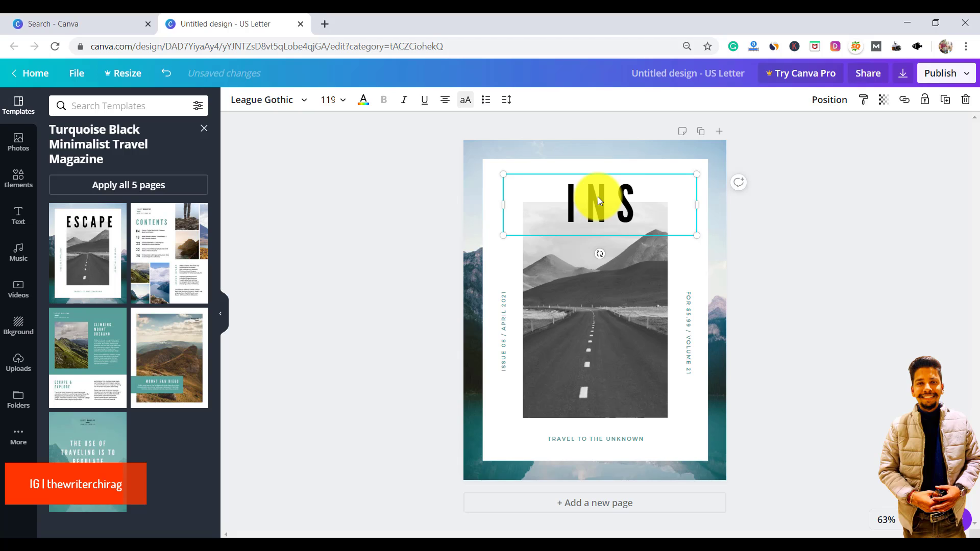
pyautogui.write('TAGRAM')
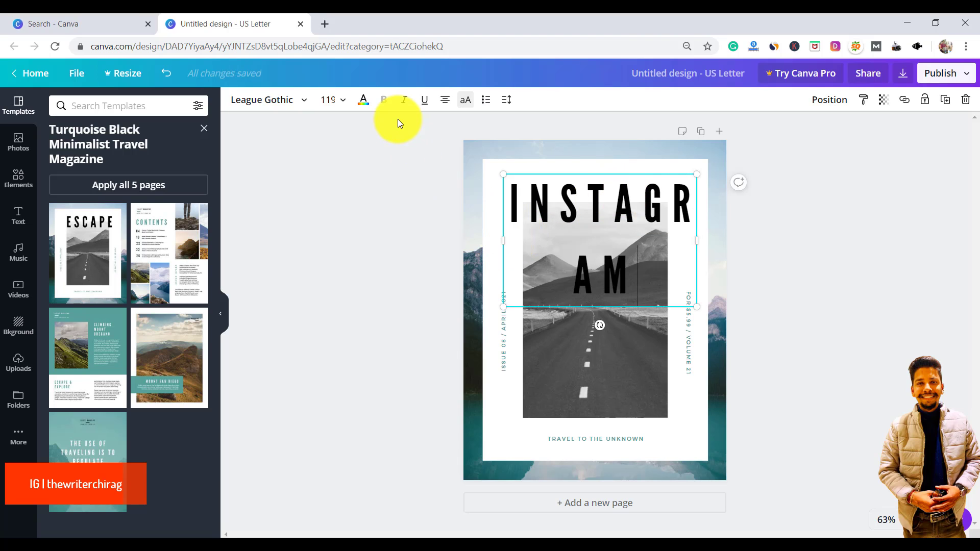
# - Reduce the cover title's font size to 99 and finally to 90 to fit the word on one line
pyautogui.click(335, 100)
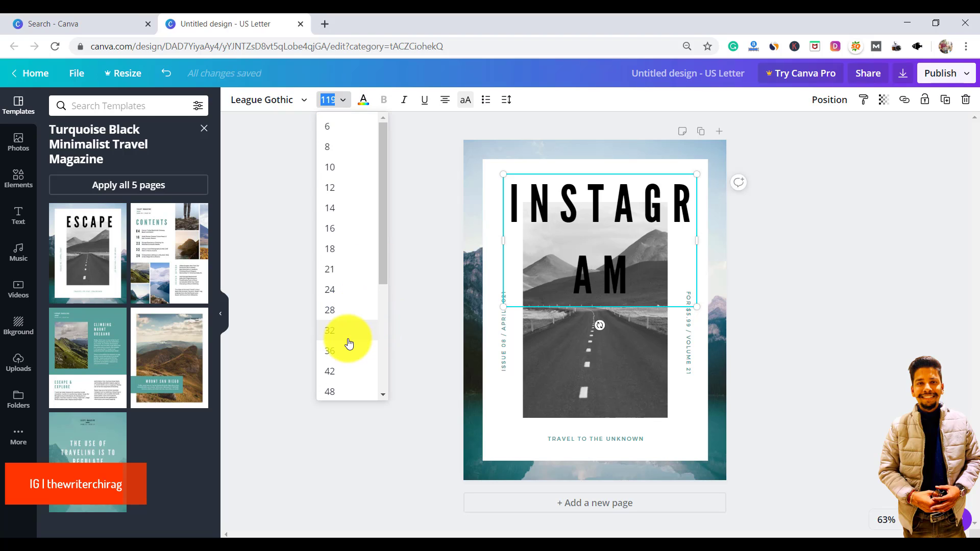
pyautogui.write('99')
pyautogui.press('Return')
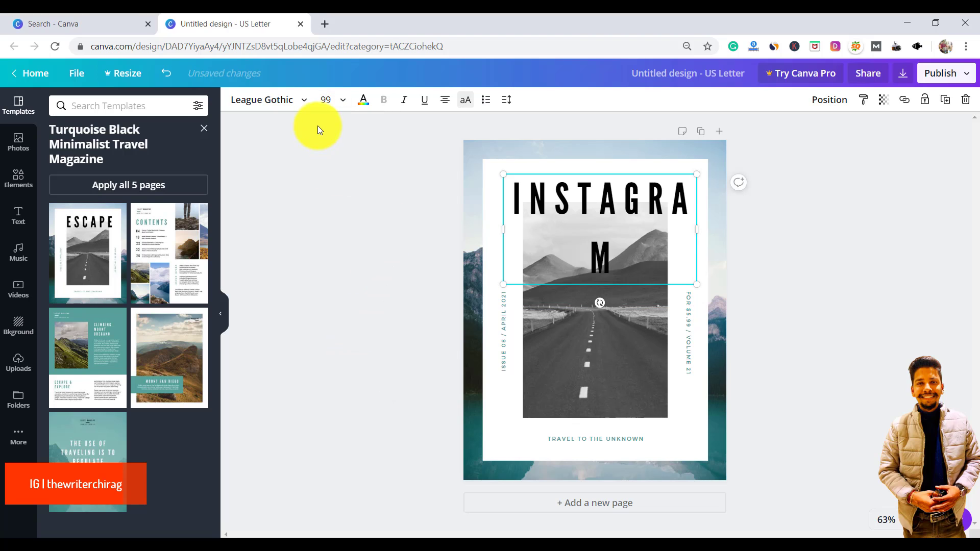
pyautogui.click(325, 99)
pyautogui.write('90')
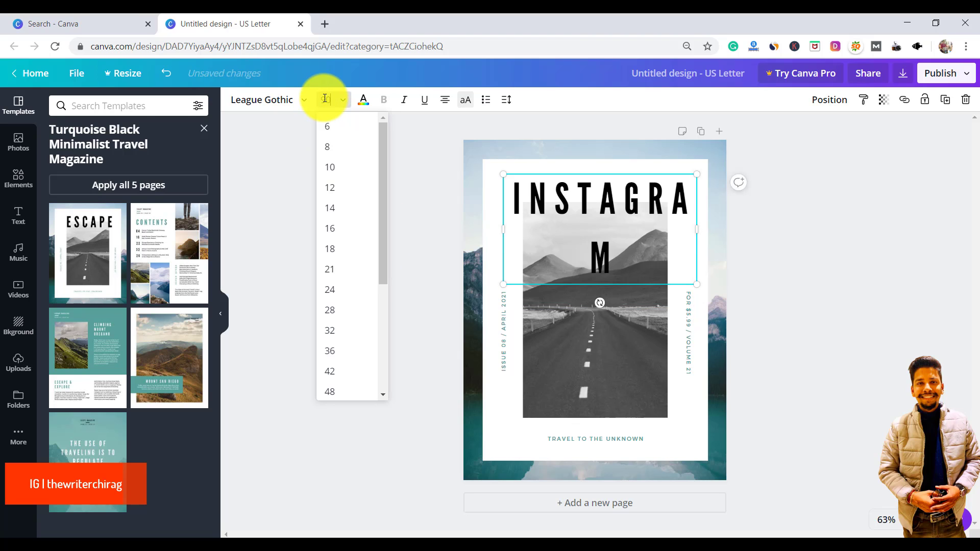
pyautogui.press('Return')
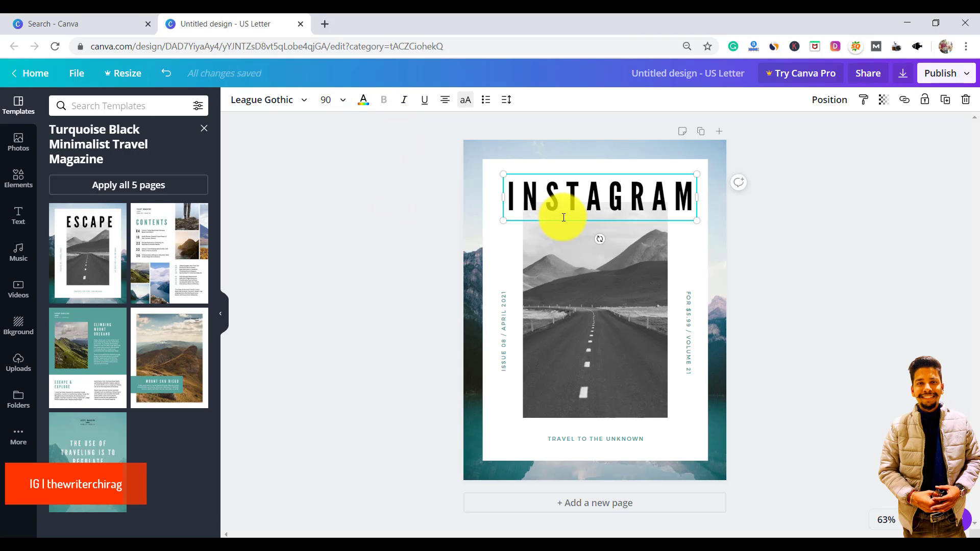
pyautogui.click(510, 315)
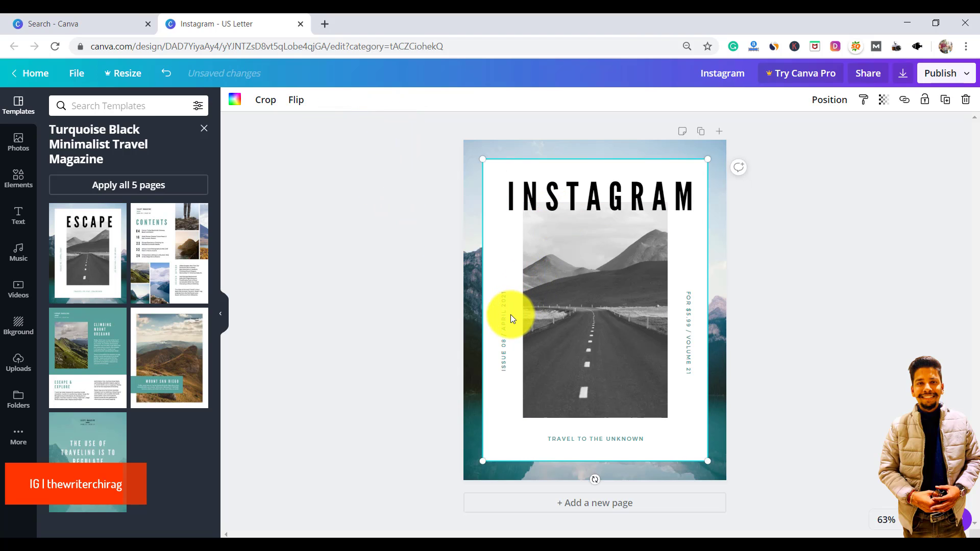
pyautogui.click(504, 317)
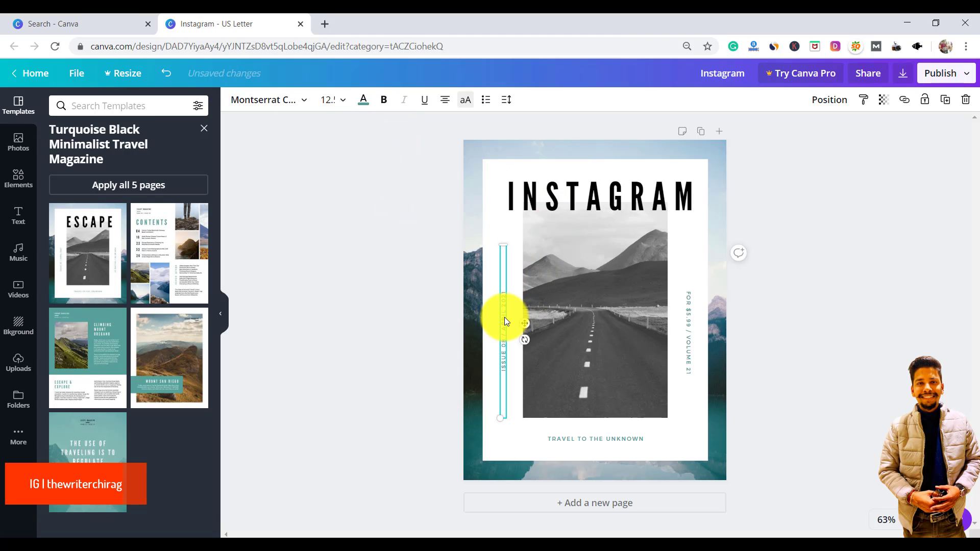
pyautogui.click(698, 303)
# - Select the cover's background photo and search the photo library for "instagram"
pyautogui.click(713, 265)
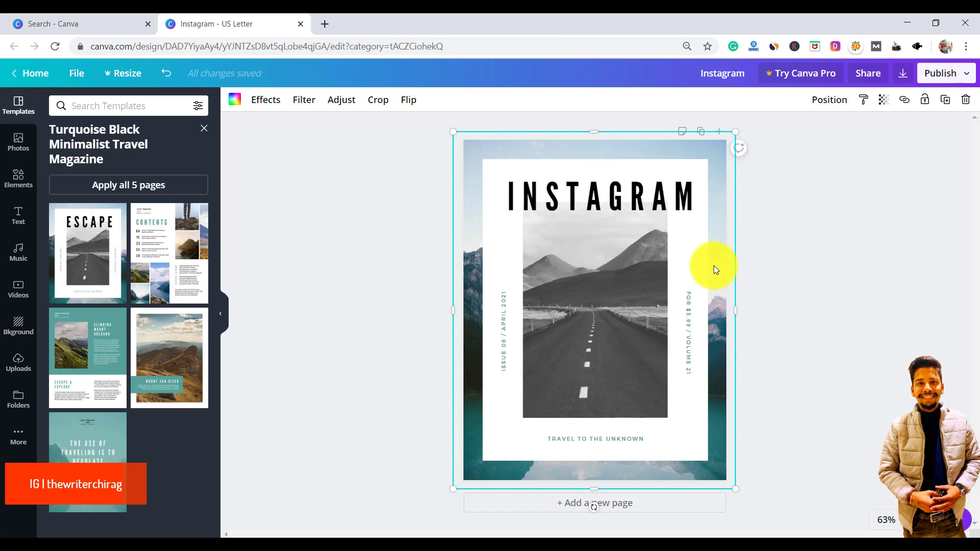
pyautogui.click(16, 145)
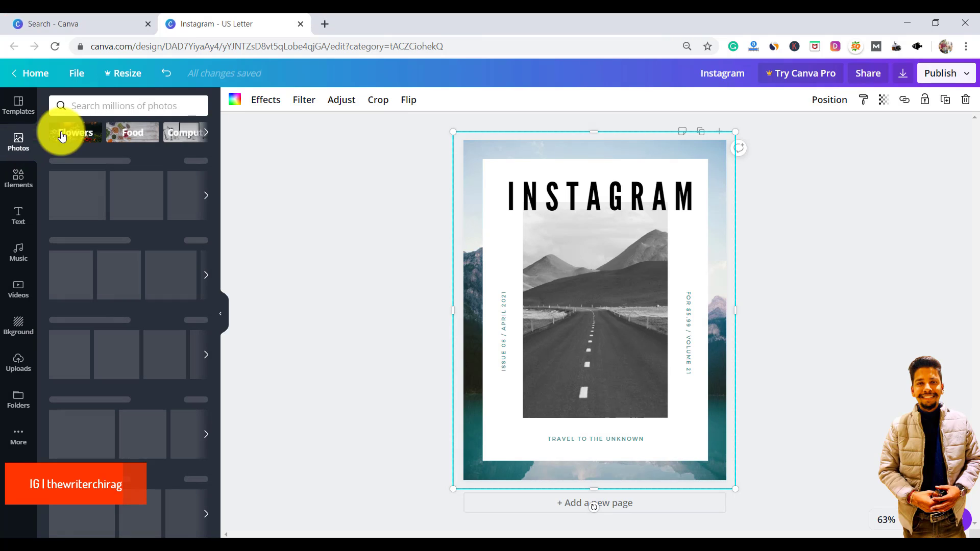
pyautogui.click(117, 107)
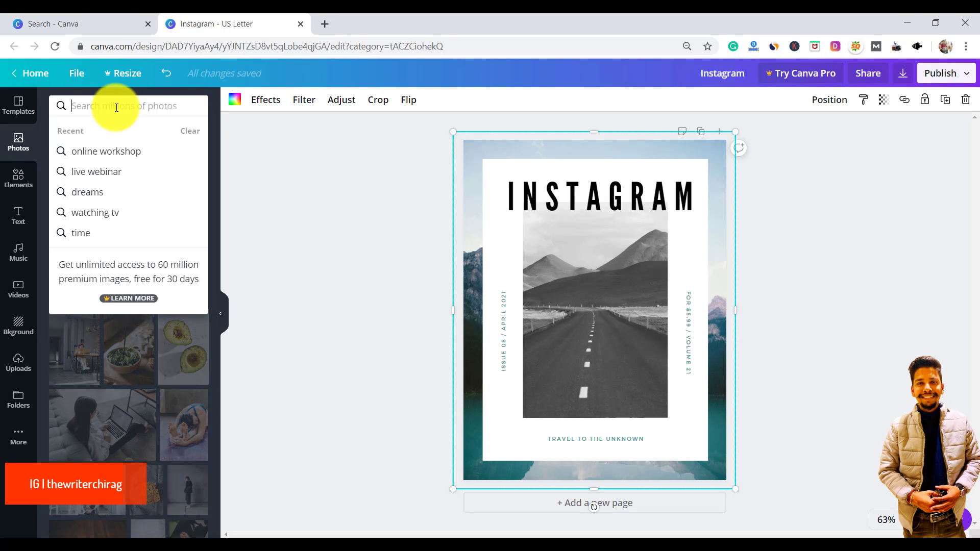
pyautogui.write('instagra')
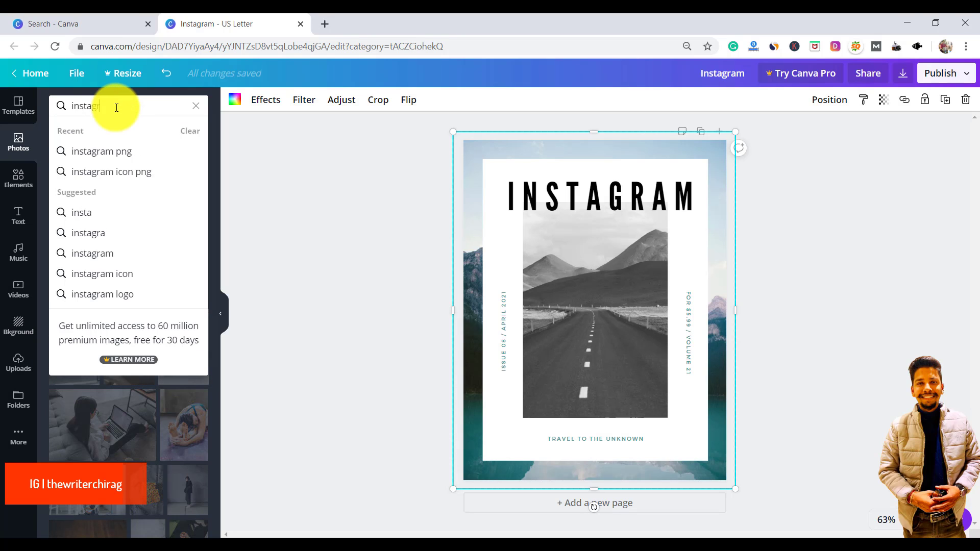
pyautogui.write('m')
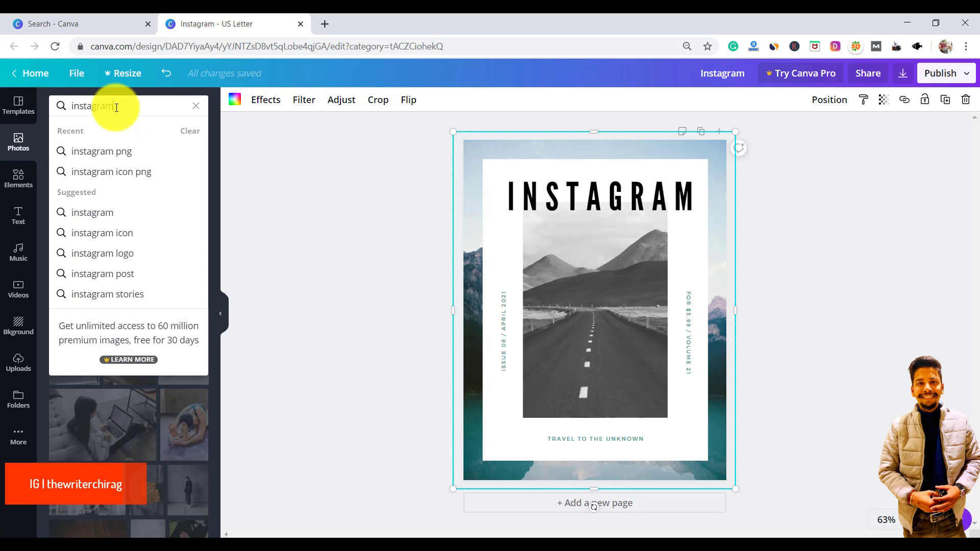
pyautogui.press('Return')
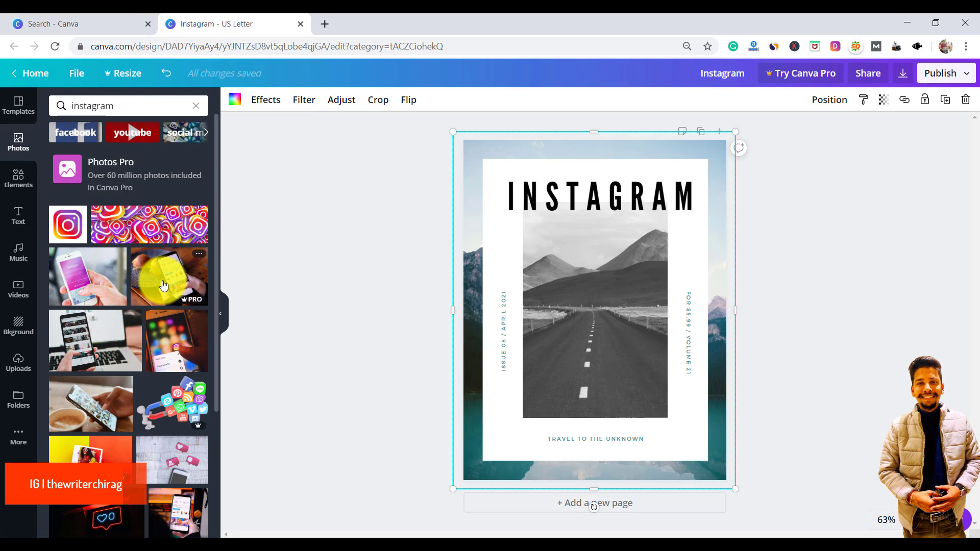
# - Replace the cover's background photo with the free photo of a hand holding a white phone with a pink Instagram screen
pyautogui.moveTo(153, 284); pyautogui.dragTo(472, 284)
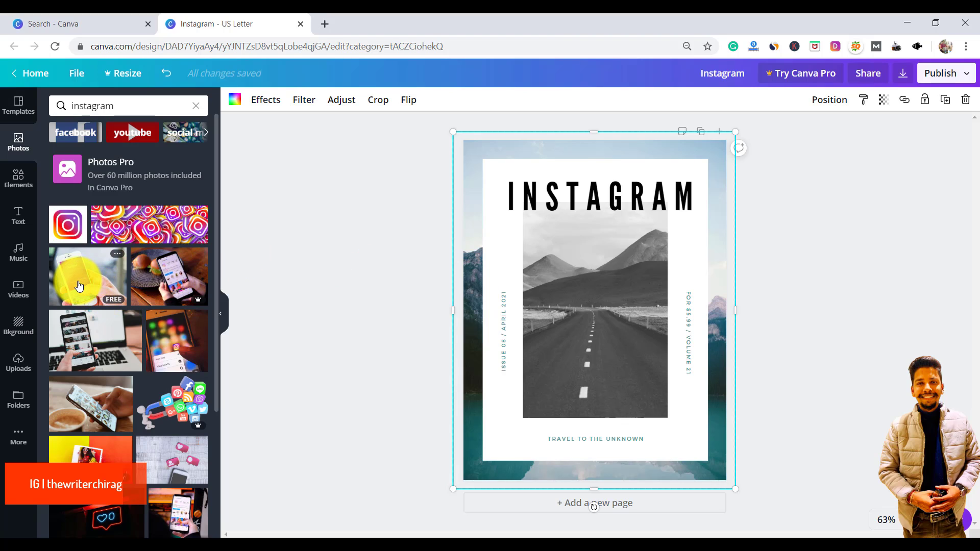
pyautogui.moveTo(79, 286); pyautogui.dragTo(480, 289)
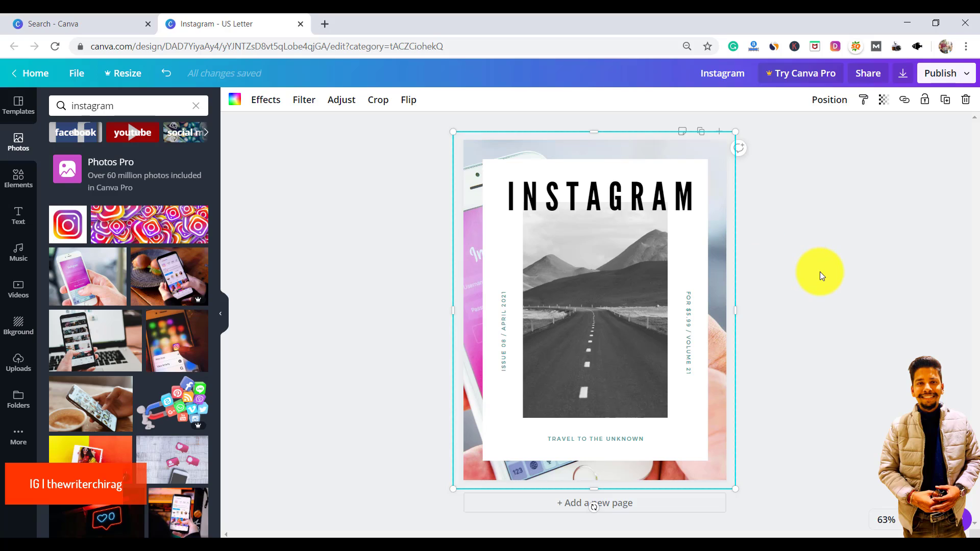
pyautogui.click(822, 275)
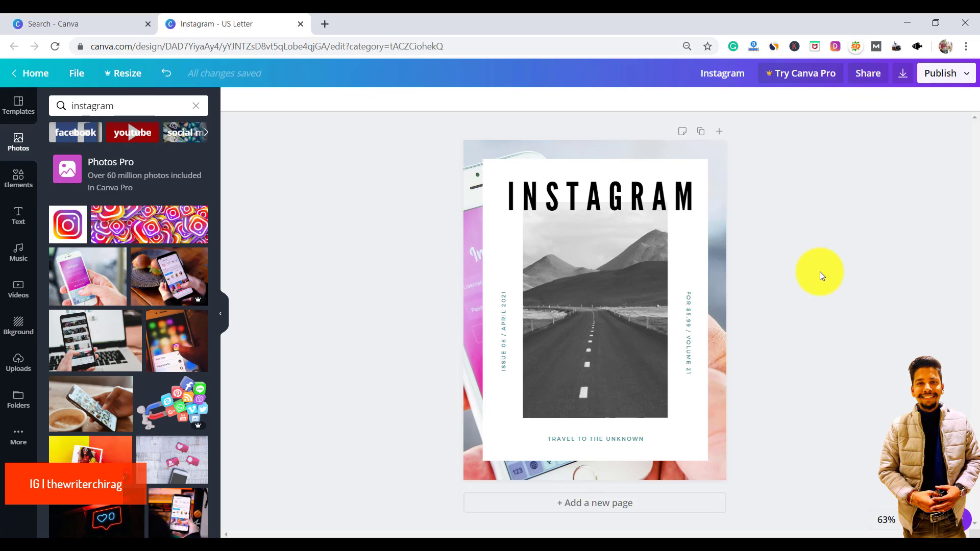
# - Replace the road photo in the cover's centre with the free photo of a phone held over bowls of food
pyautogui.click(588, 329)
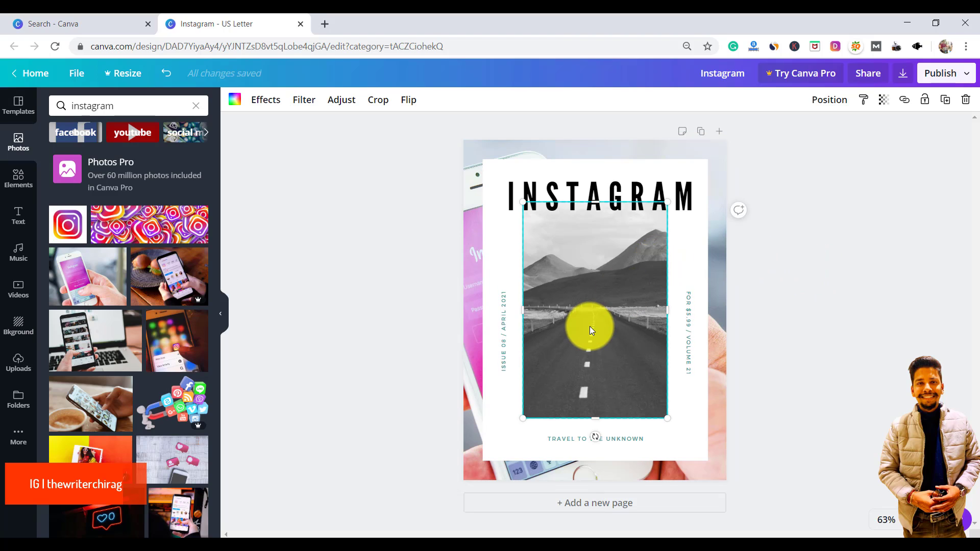
pyautogui.scroll(-2, 154, 364)
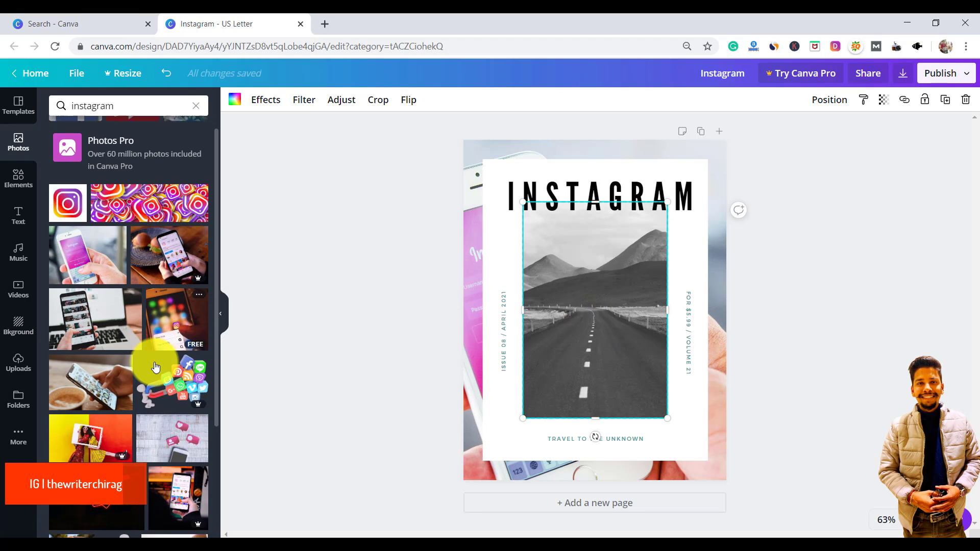
pyautogui.scroll(-1, 155, 367)
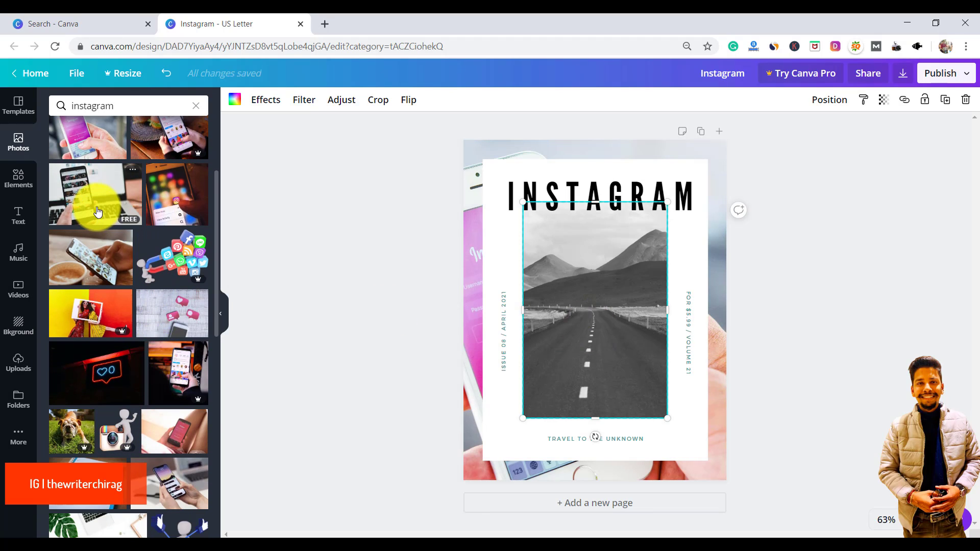
pyautogui.scroll(-4, 142, 328)
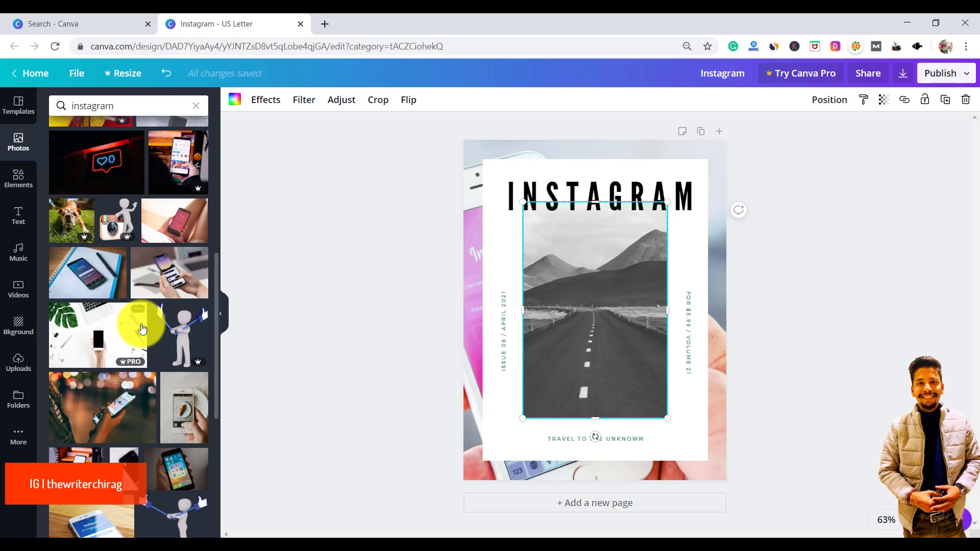
pyautogui.scroll(-5, 142, 328)
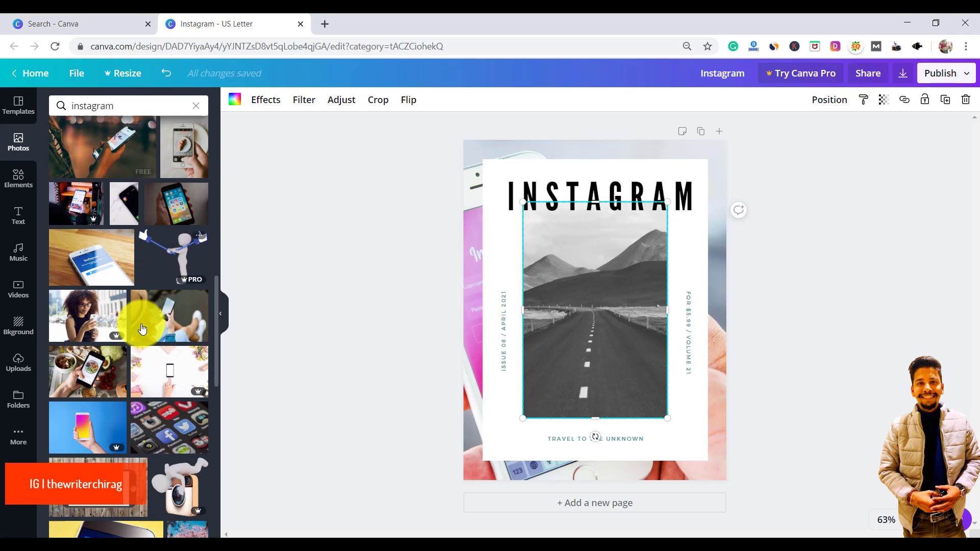
pyautogui.scroll(-1, 142, 328)
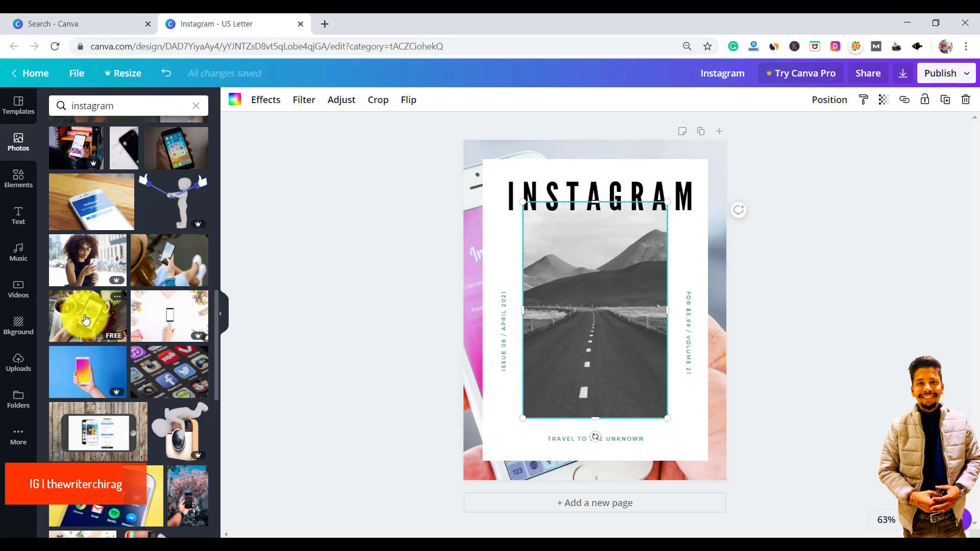
pyautogui.moveTo(86, 320); pyautogui.dragTo(590, 301)
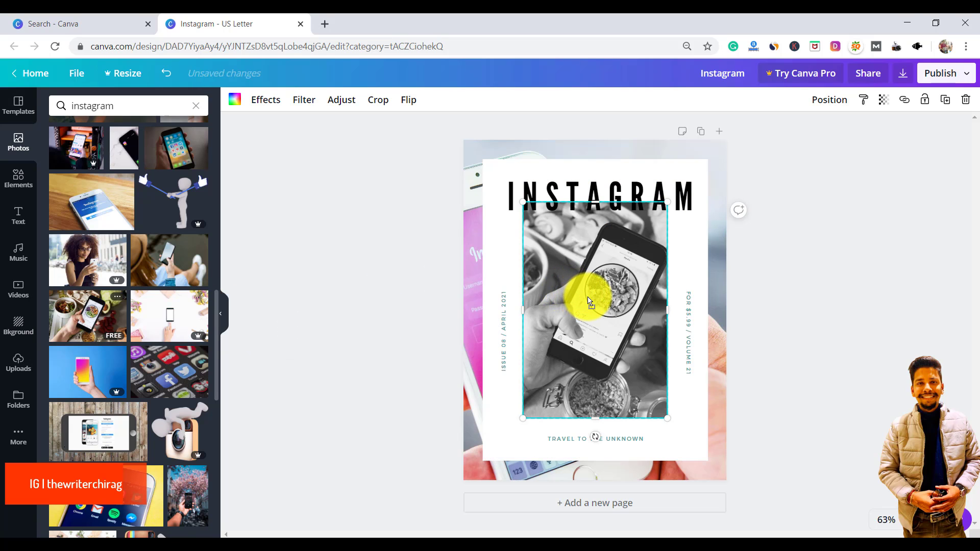
pyautogui.doubleClick(634, 299)
pyautogui.click(893, 292)
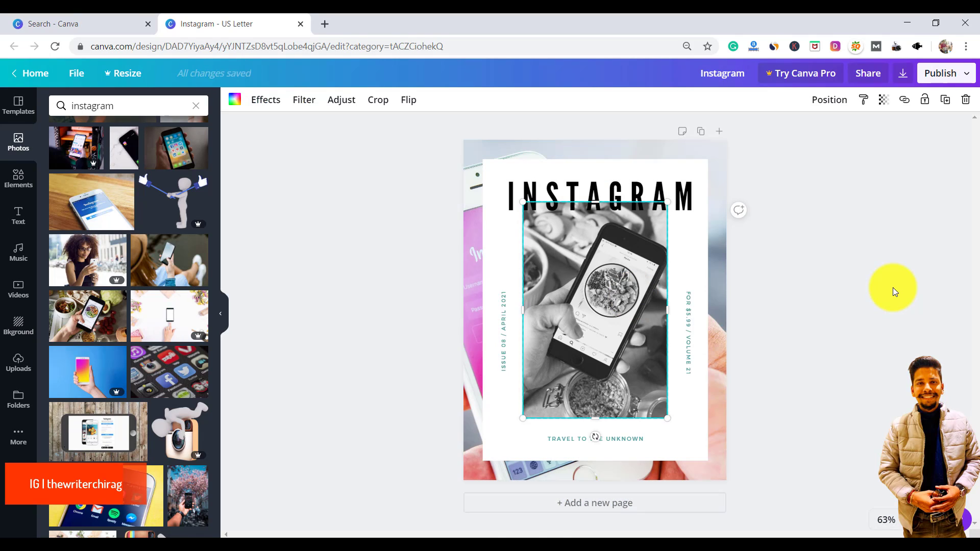
# - Set the saturation of the cover's central photo to 55 to restore its colours
pyautogui.click(621, 266)
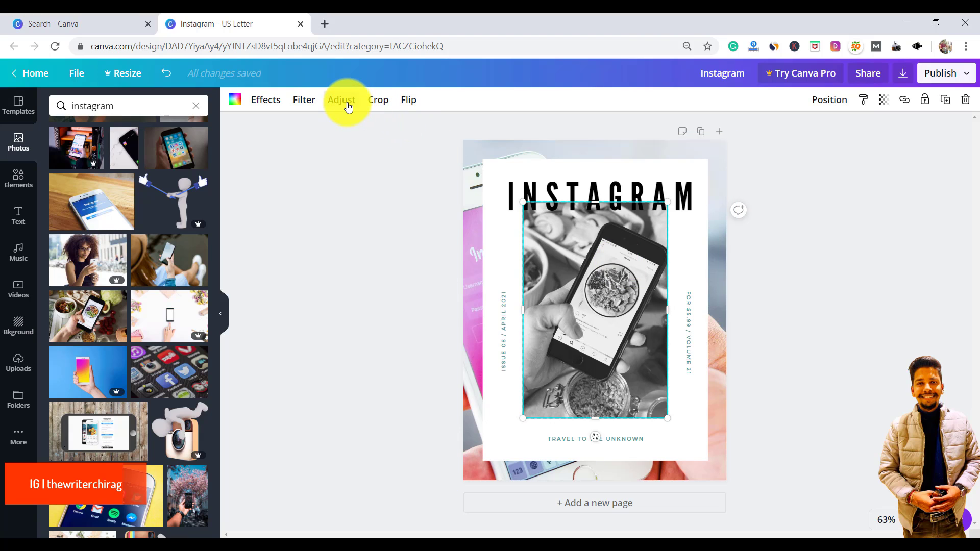
pyautogui.click(348, 102)
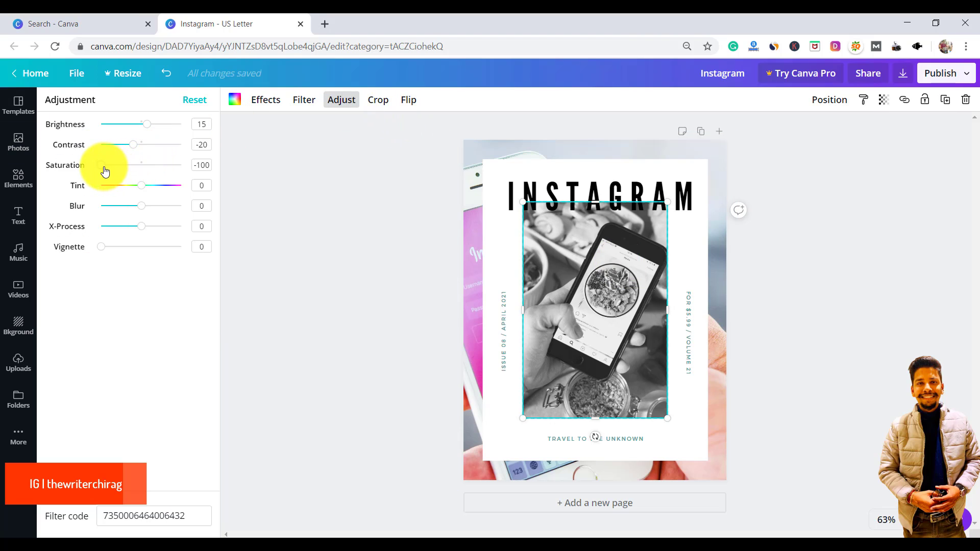
pyautogui.moveTo(104, 170); pyautogui.dragTo(164, 173)
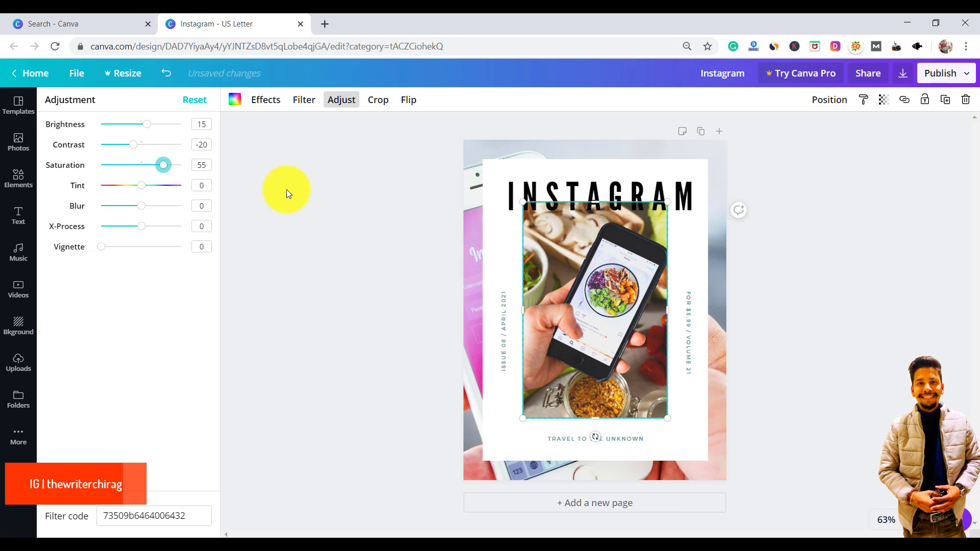
pyautogui.click(286, 189)
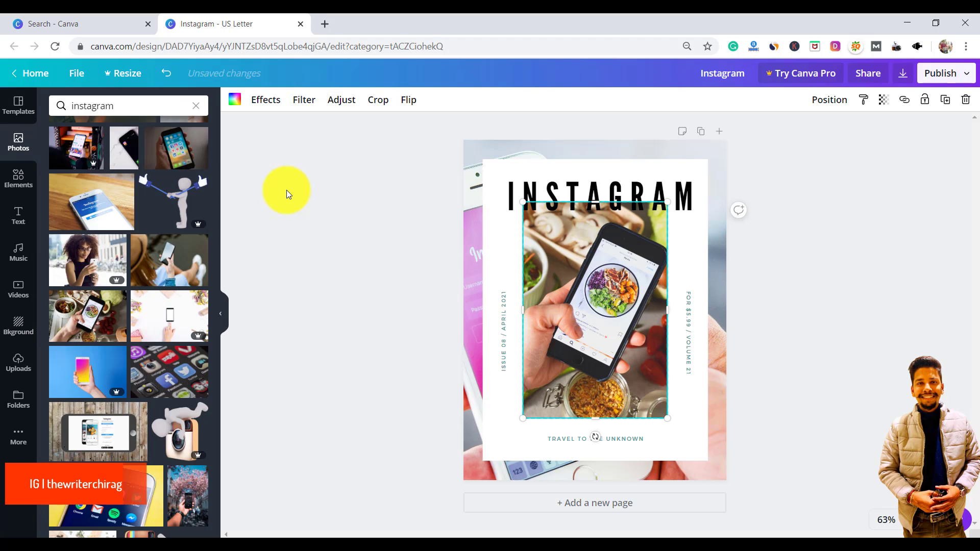
# - Replace the cover tagline "TRAVEL TO THE UNKNOWN" with "INSTAGRAM TOOLS"
pyautogui.click(633, 439)
pyautogui.click(633, 438)
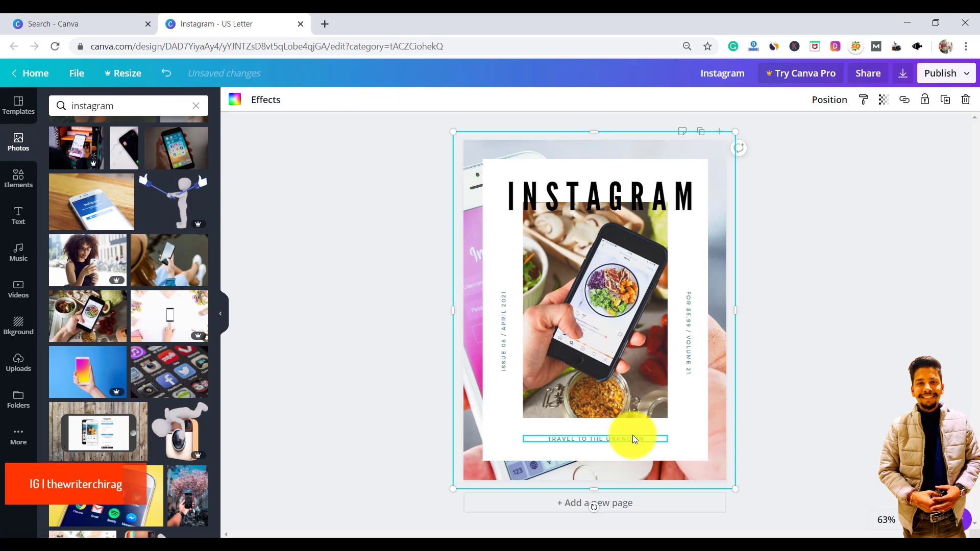
pyautogui.click(631, 443)
pyautogui.click(631, 443)
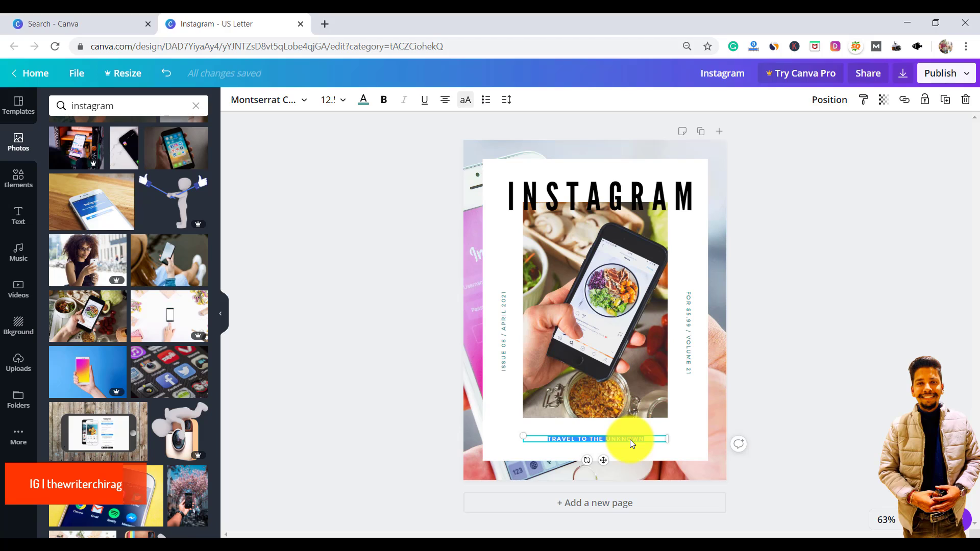
pyautogui.write('INSTAGRAM')
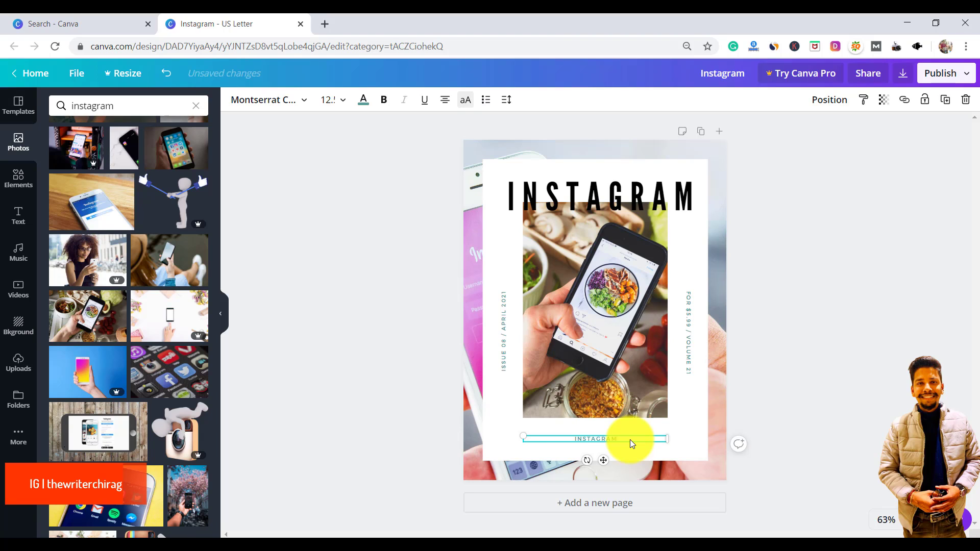
pyautogui.write(' TOOLS')
pyautogui.click(824, 328)
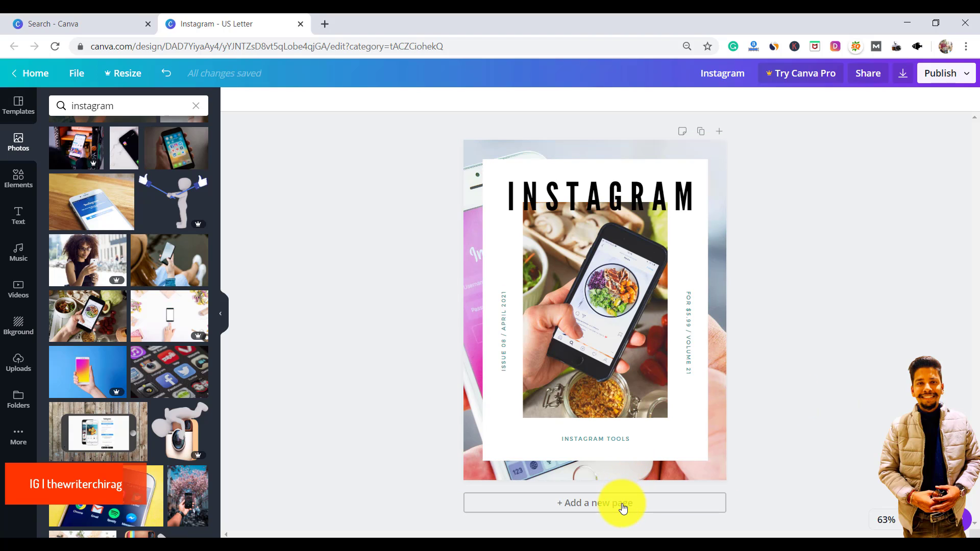
# - Add a second page and apply the CONTENTS layout of the Turquoise Black Minimalist Travel Magazine template
pyautogui.click(627, 507)
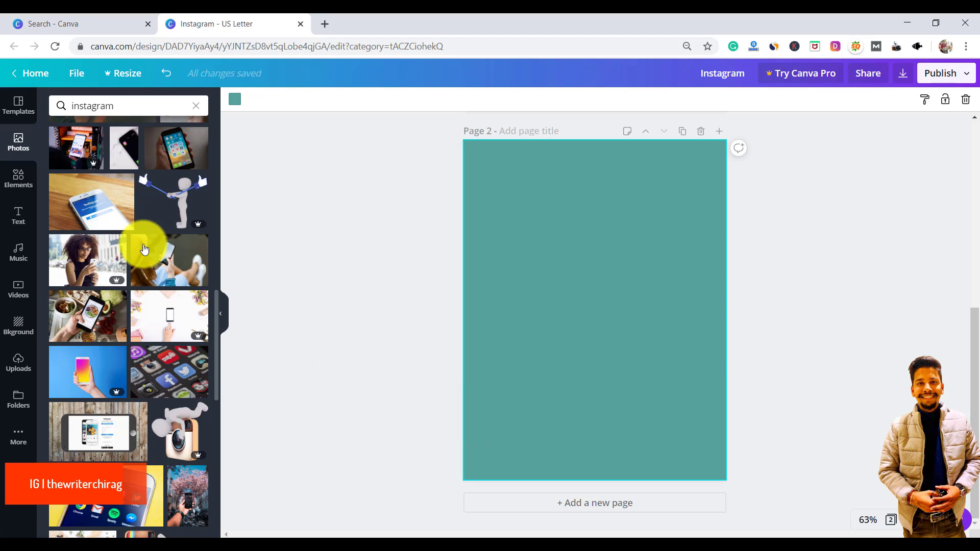
pyautogui.click(19, 118)
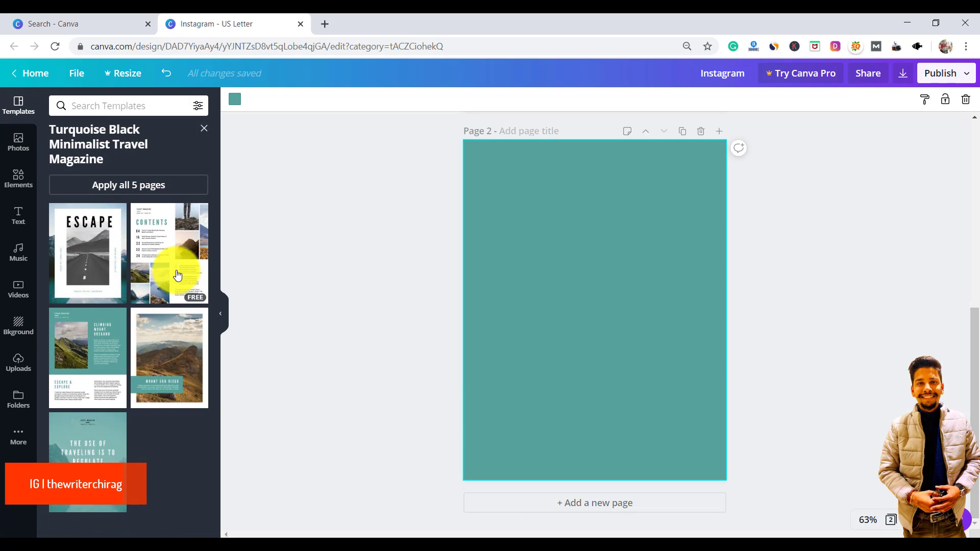
pyautogui.click(177, 276)
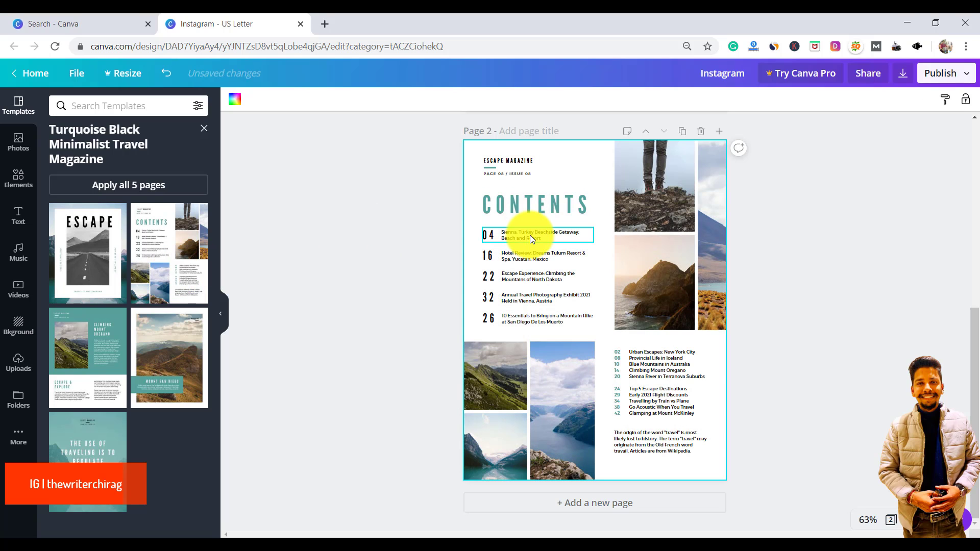
# - Replace the "ESCAPE MAGAZINE" header on page 2 with "INSTAGRAM TOOLS"
pyautogui.click(514, 160)
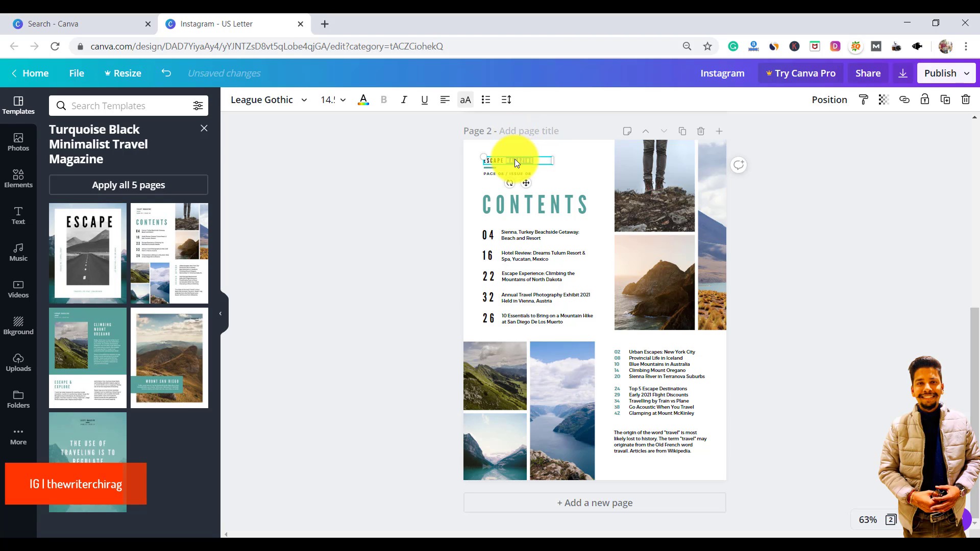
pyautogui.press('BackSpace')
pyautogui.write('NSTAGRAM TOOLS')
pyautogui.click(529, 174)
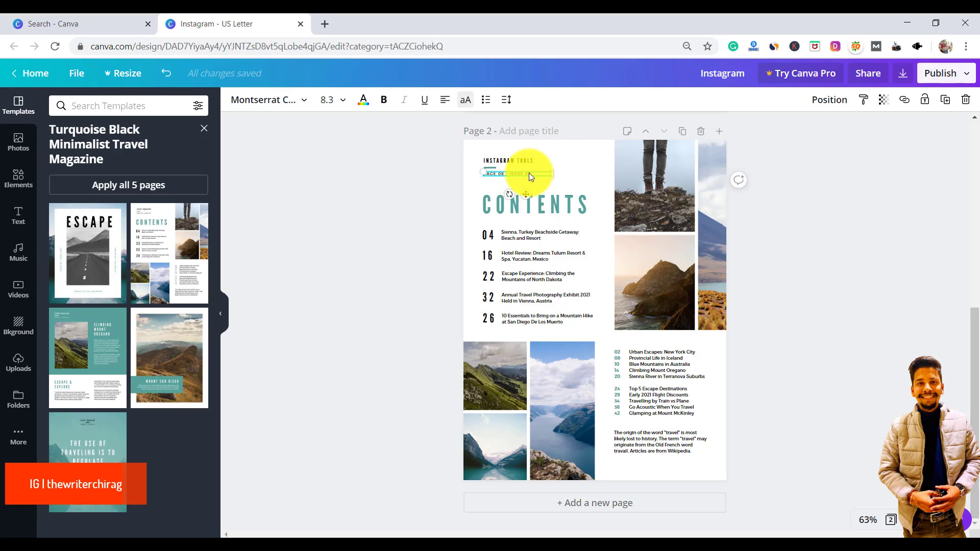
# - Change the text colour of the "CONTENTS" heading on page 2 to the dark red brand colour
pyautogui.click(541, 198)
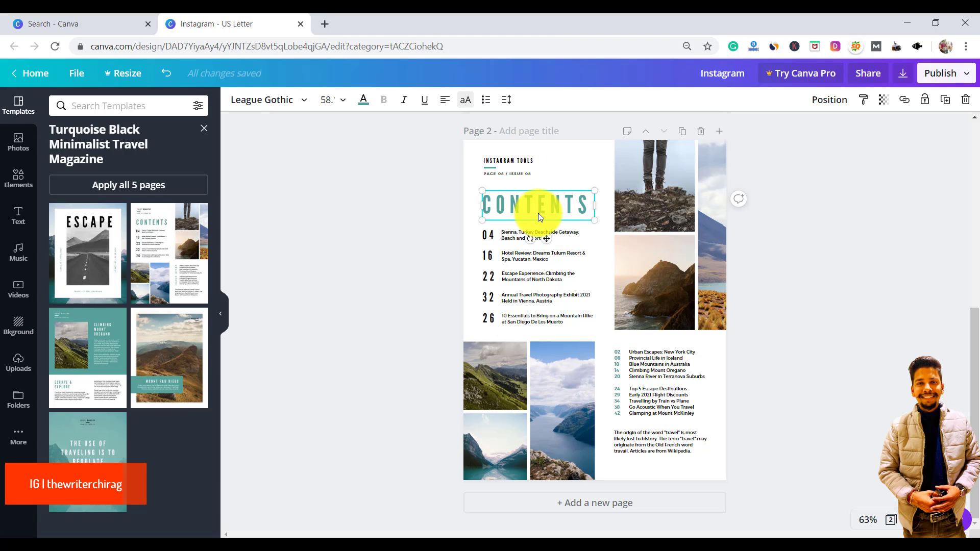
pyautogui.doubleClick(538, 213)
pyautogui.click(362, 104)
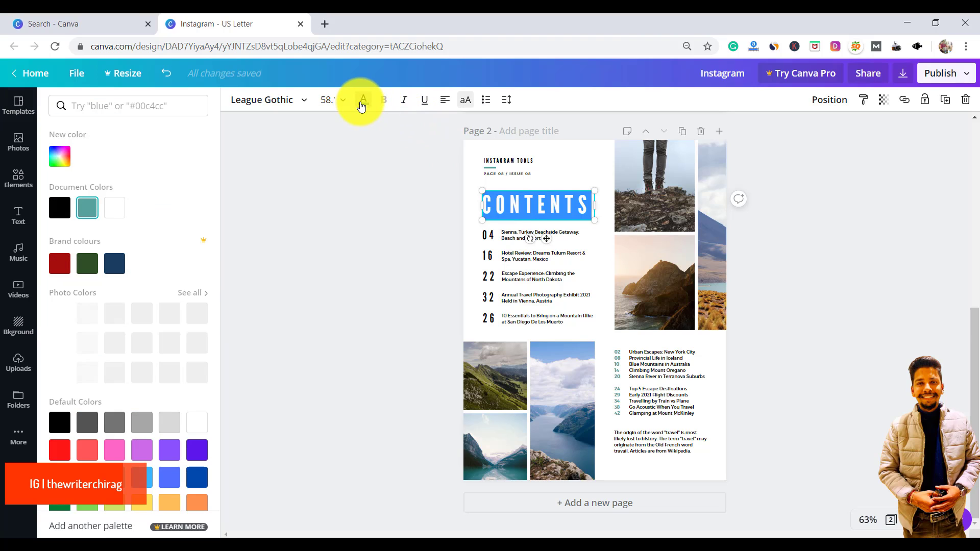
pyautogui.click(60, 267)
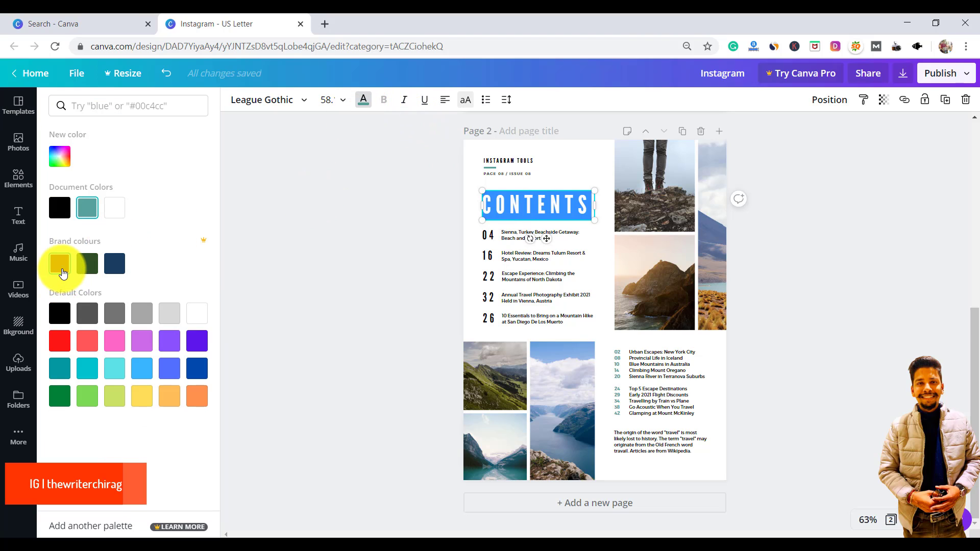
# - Replace the top photo of page 2's upper photo grid with the uploaded cutout of the man in the puffer jacket
pyautogui.click(277, 279)
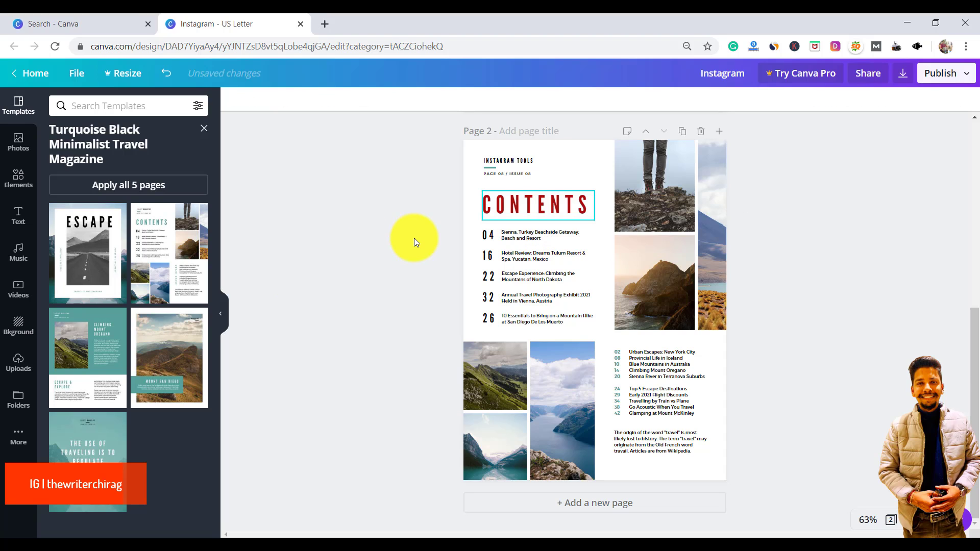
pyautogui.click(720, 199)
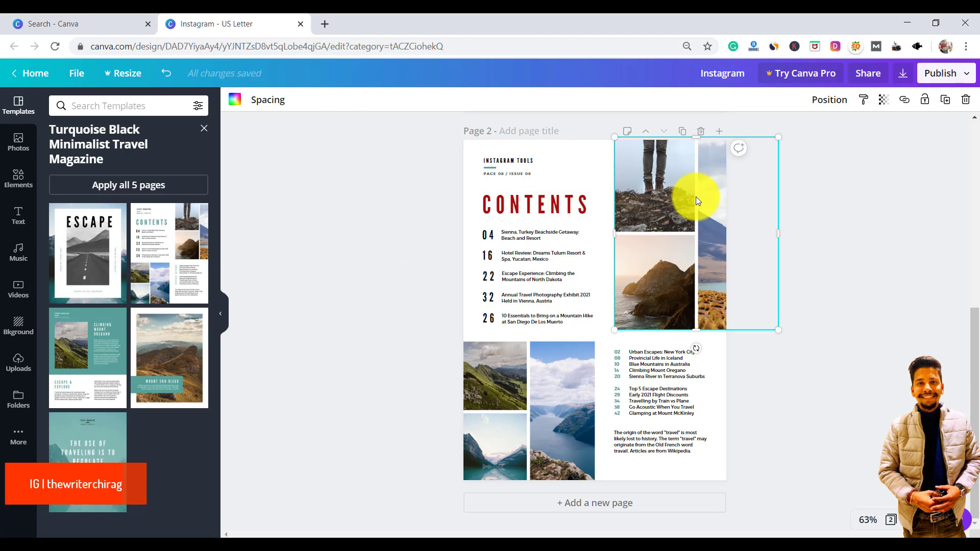
pyautogui.click(680, 193)
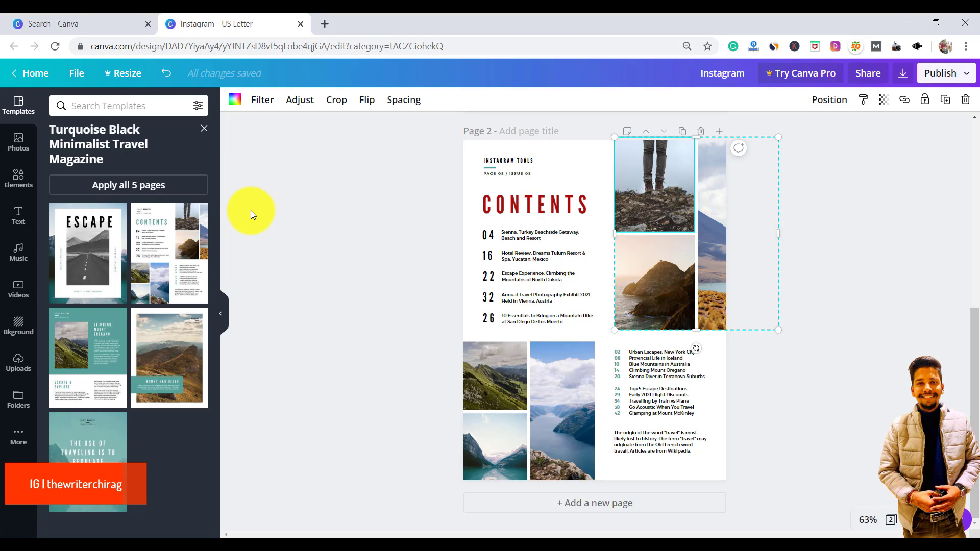
pyautogui.click(18, 146)
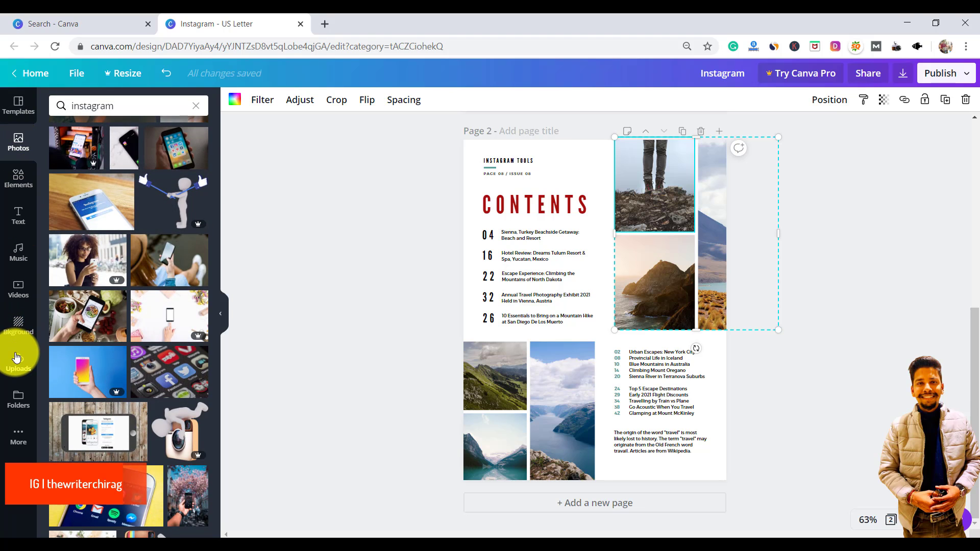
pyautogui.click(17, 358)
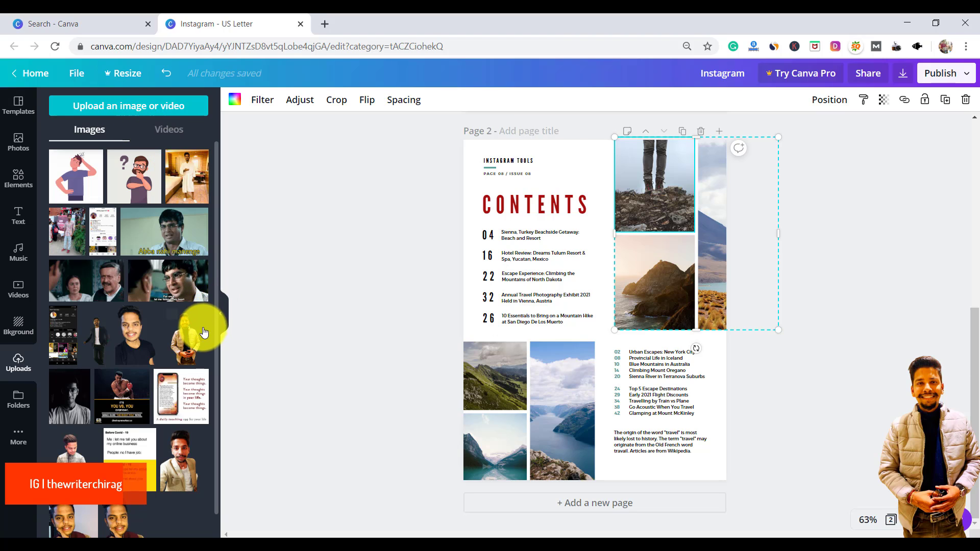
pyautogui.moveTo(191, 336); pyautogui.dragTo(637, 194)
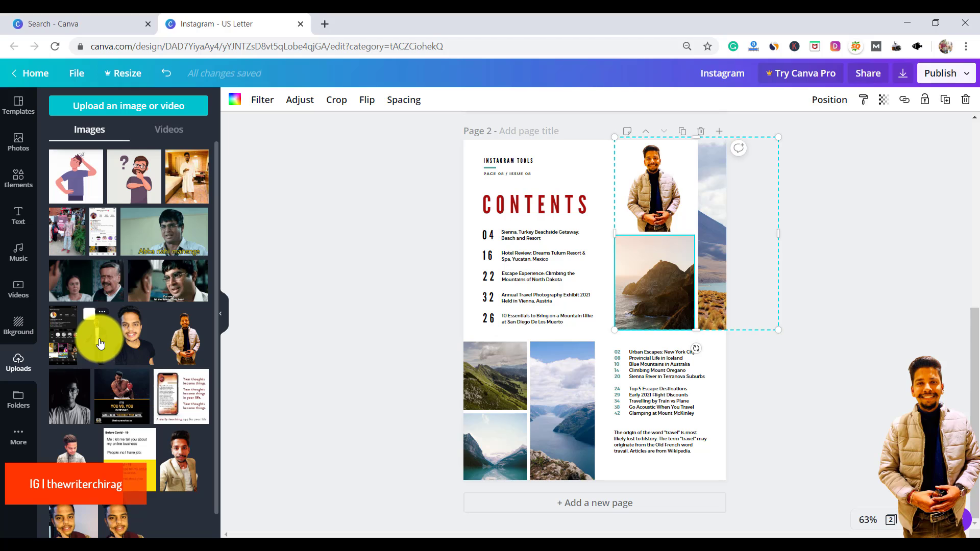
# - Fill the frame below the puffer-jacket photo with the uploaded beige-jacket portrait and shift it down to show the whole head
pyautogui.moveTo(179, 453); pyautogui.dragTo(653, 283)
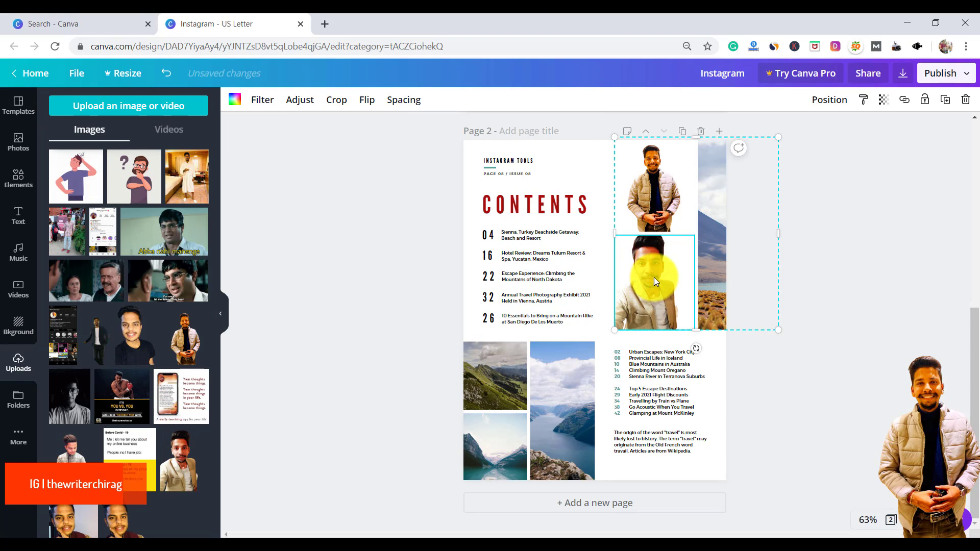
pyautogui.doubleClick(655, 280)
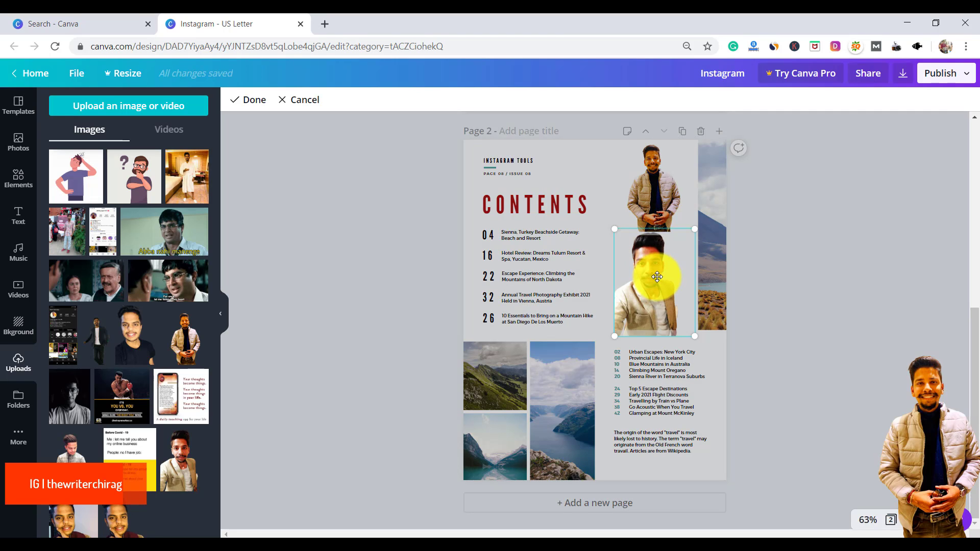
pyautogui.moveTo(658, 288); pyautogui.dragTo(658, 293)
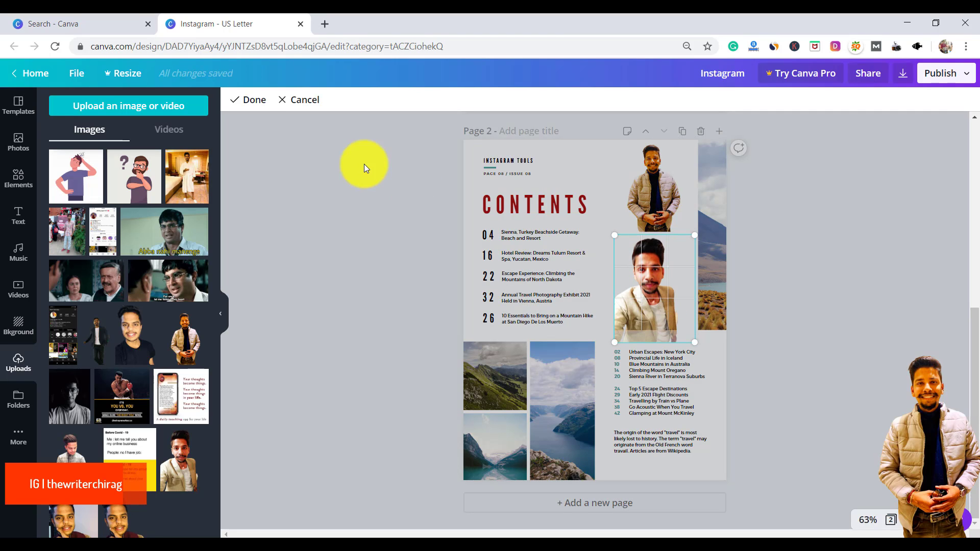
pyautogui.click(247, 109)
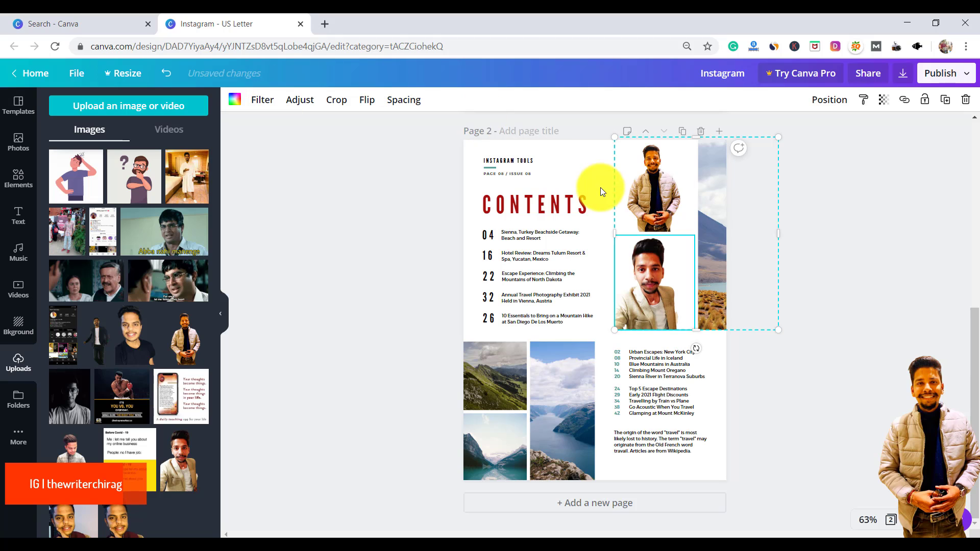
# - Place the uploaded cutout of the man in the dark blazer in the frame below the puffer-jacket photo
pyautogui.doubleClick(715, 189)
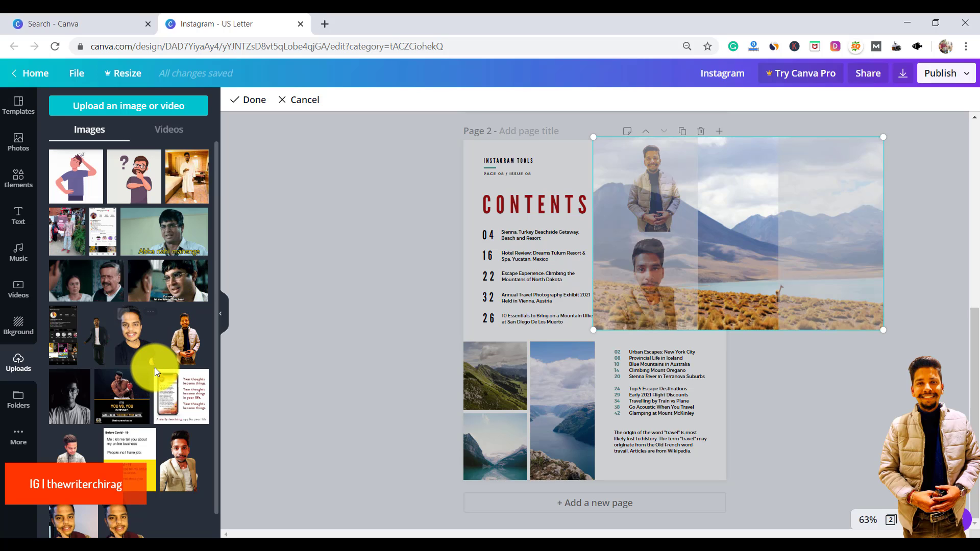
pyautogui.scroll(-2, 155, 368)
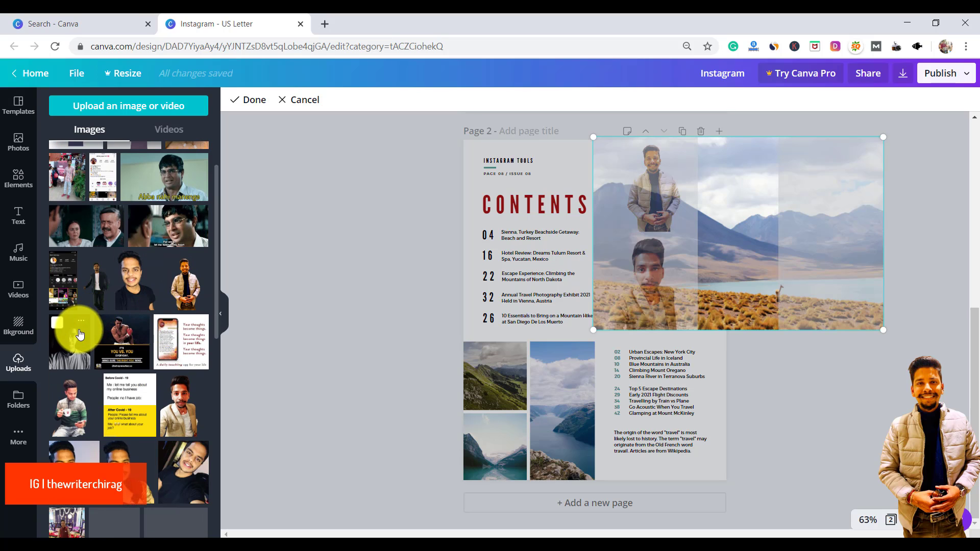
pyautogui.click(98, 286)
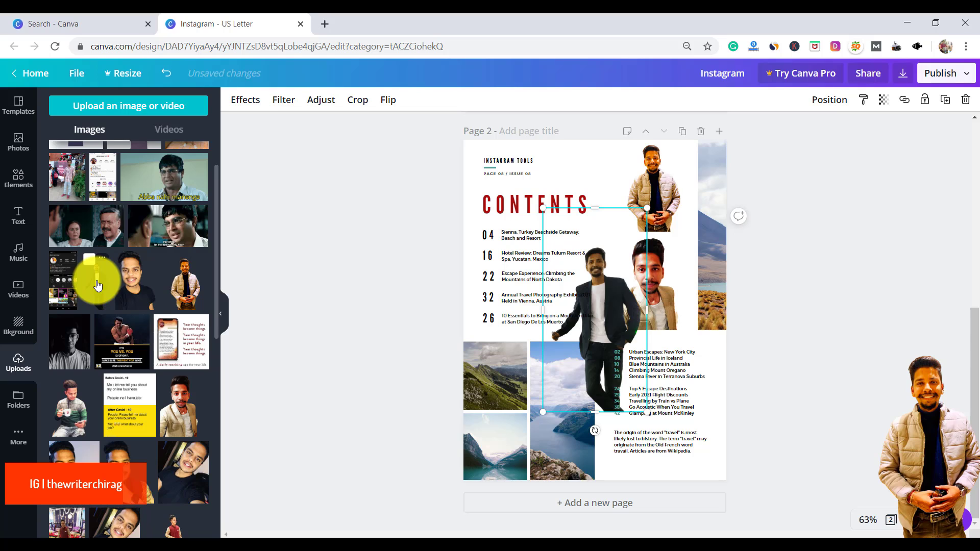
pyautogui.moveTo(577, 340); pyautogui.dragTo(687, 260)
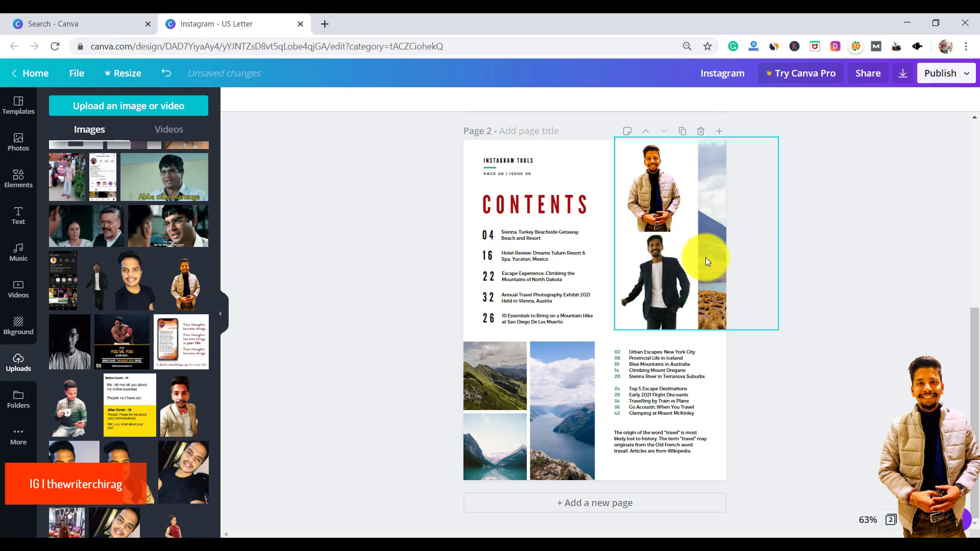
pyautogui.doubleClick(708, 257)
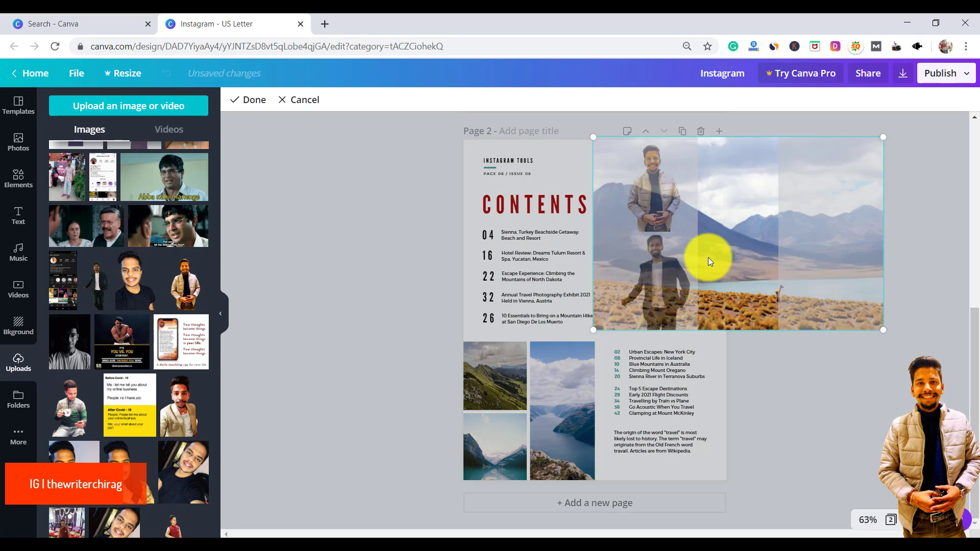
pyautogui.click(827, 422)
pyautogui.click(507, 362)
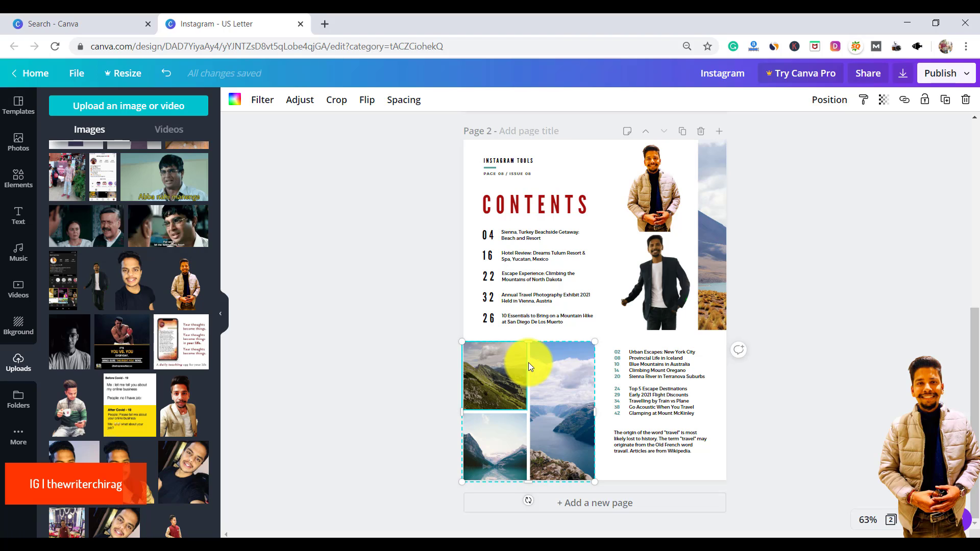
pyautogui.click(534, 232)
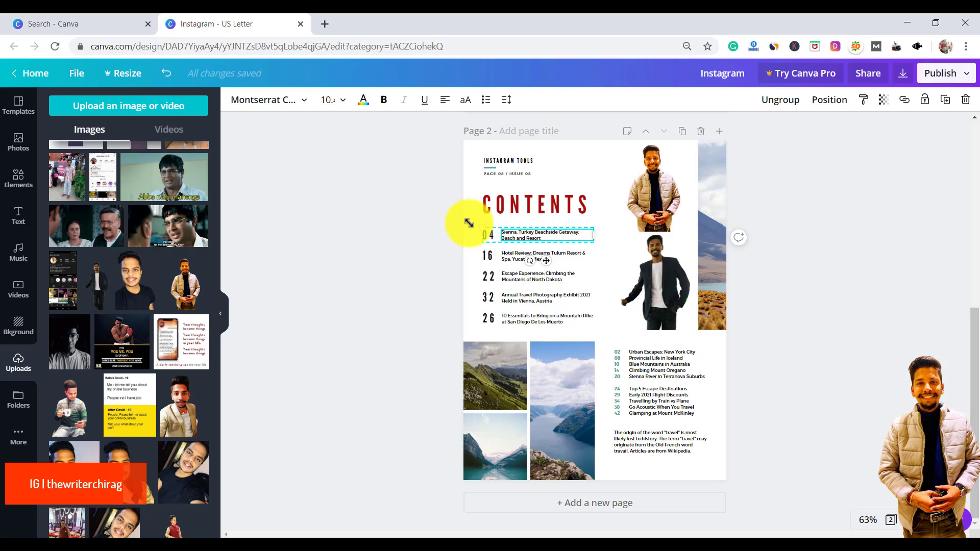
# - Try teal, dark green and photo-palette colours as the page 2 background, and set it back to white
pyautogui.click(470, 151)
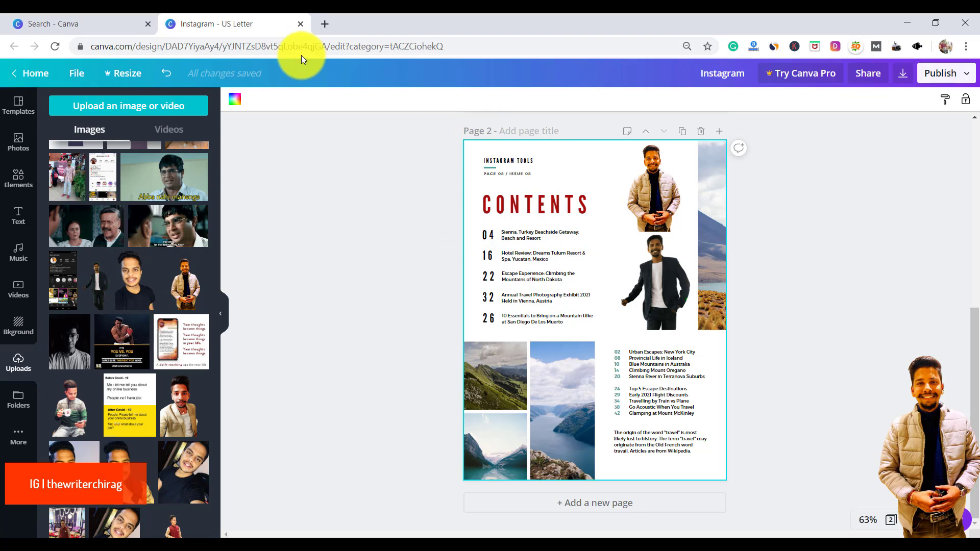
pyautogui.click(235, 101)
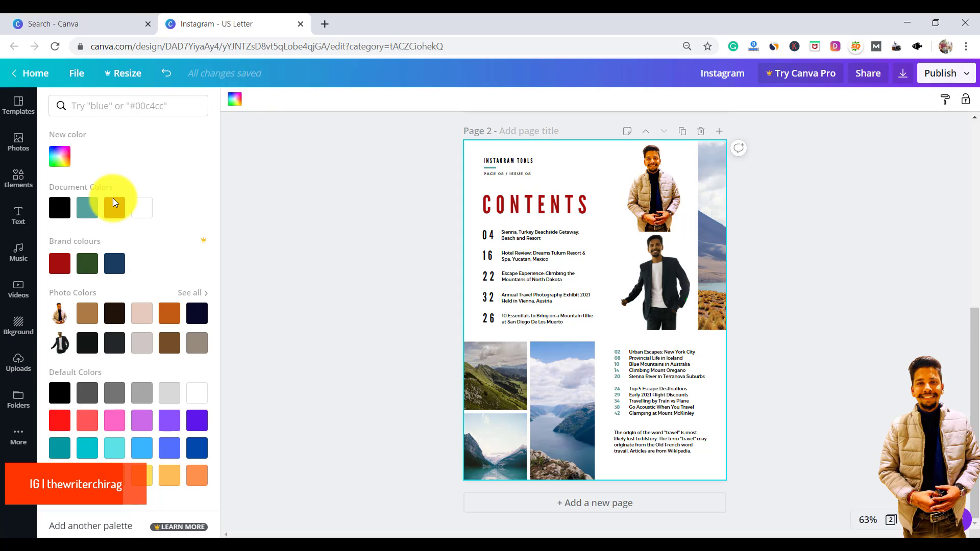
pyautogui.click(94, 213)
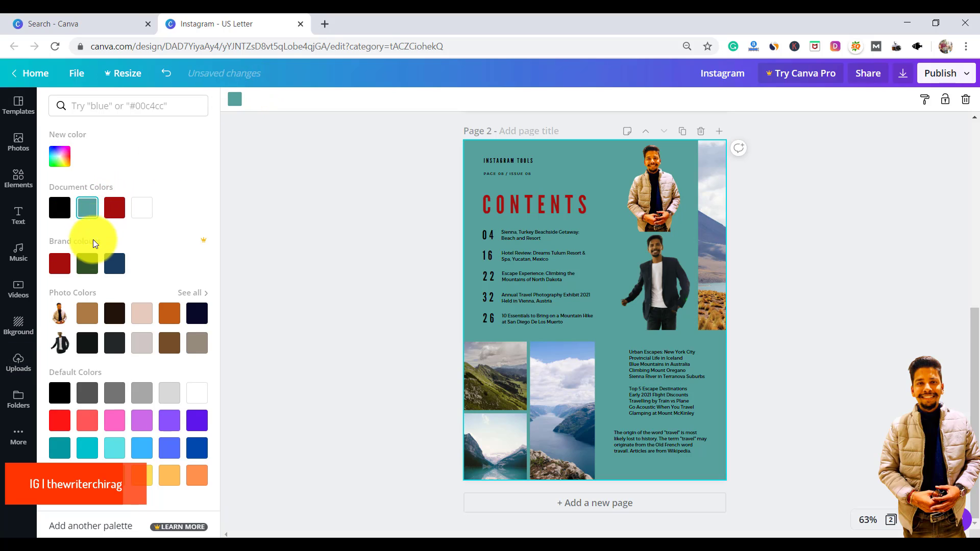
pyautogui.click(89, 263)
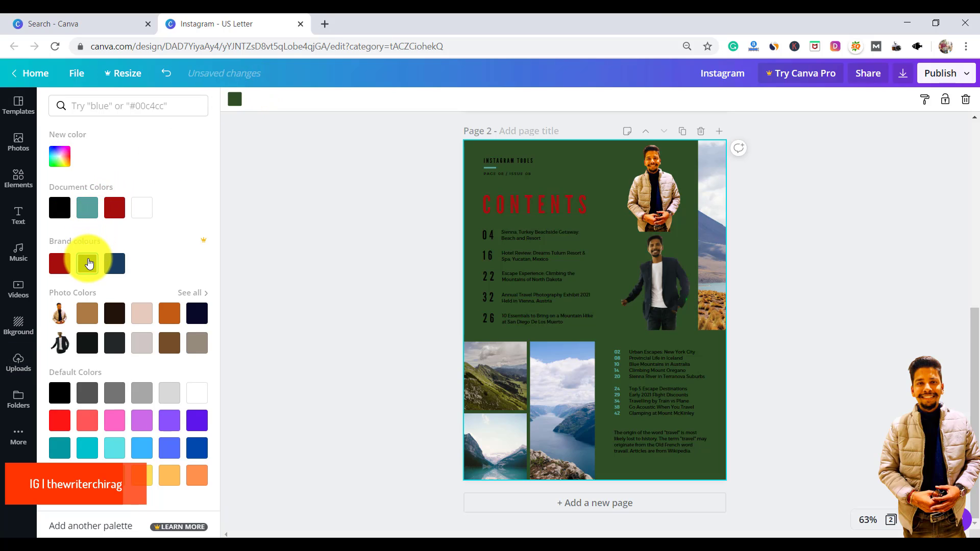
pyautogui.click(116, 311)
pyautogui.click(151, 318)
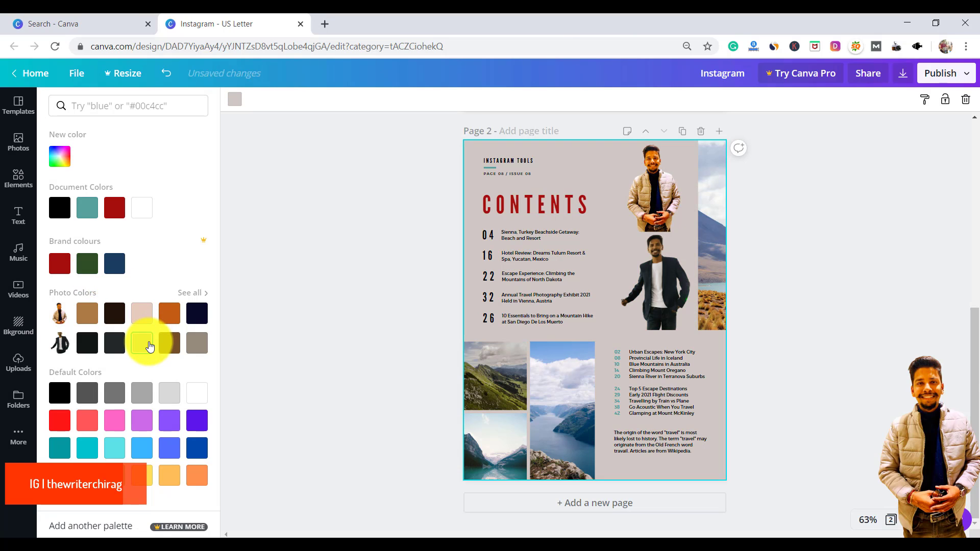
pyautogui.click(199, 395)
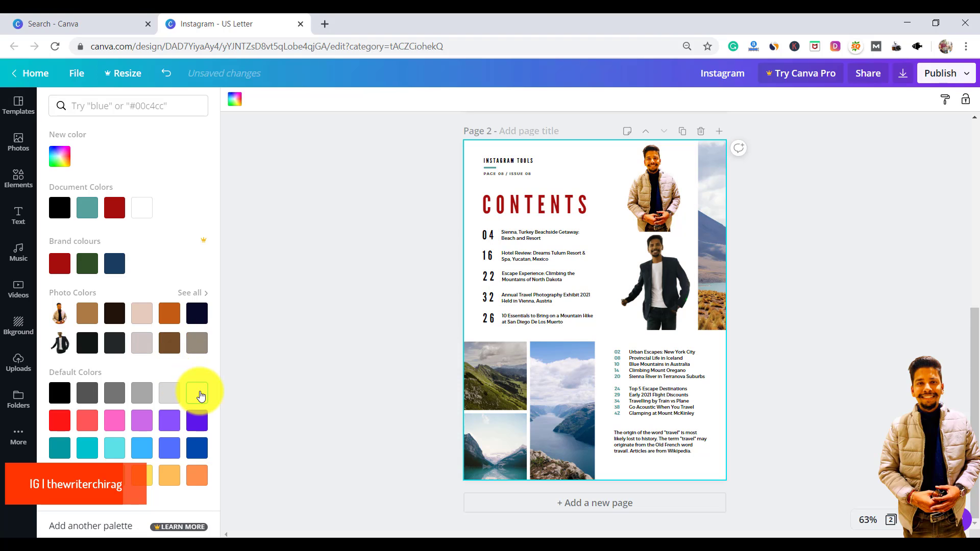
pyautogui.click(265, 382)
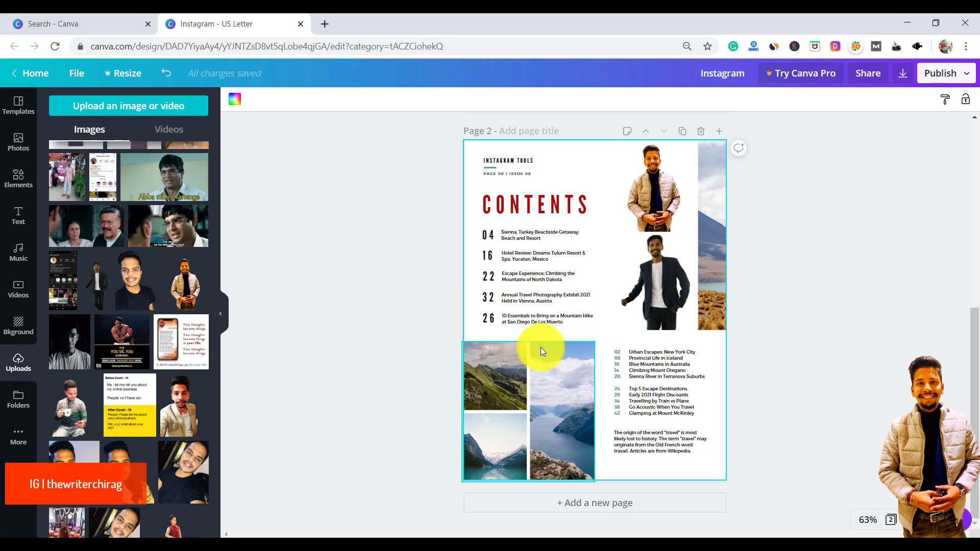
# - Add a third page and apply the "CLIMBING MOUNT OREGANO" layout of the travel magazine template
pyautogui.click(637, 504)
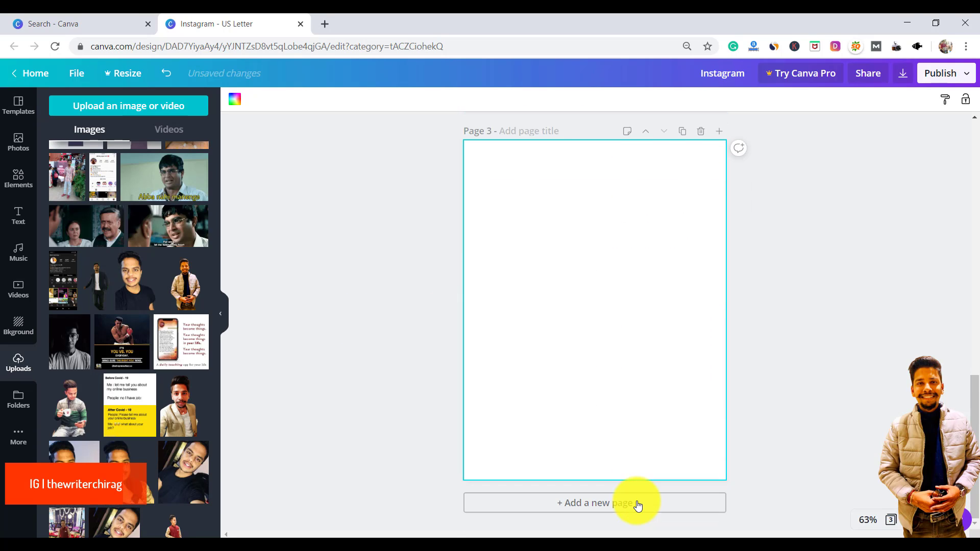
pyautogui.click(21, 107)
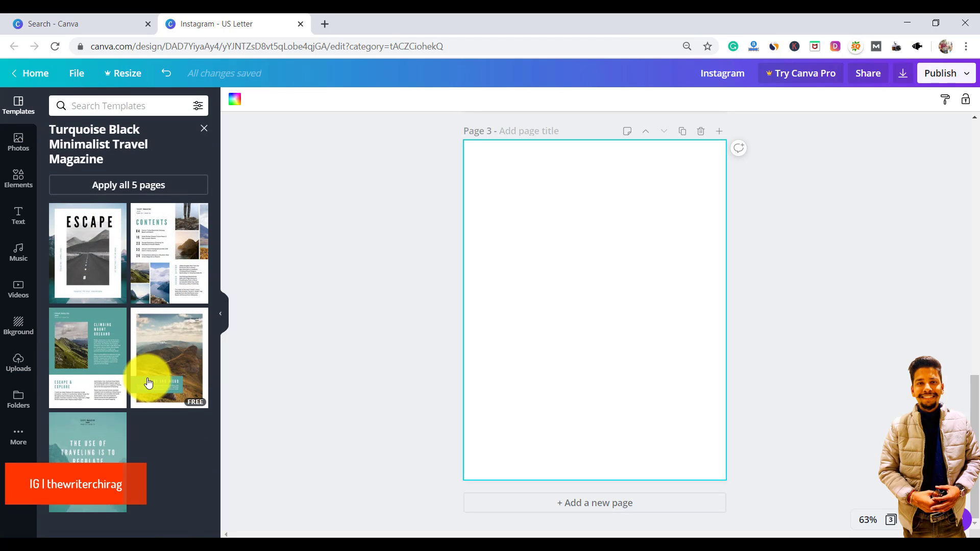
pyautogui.click(115, 376)
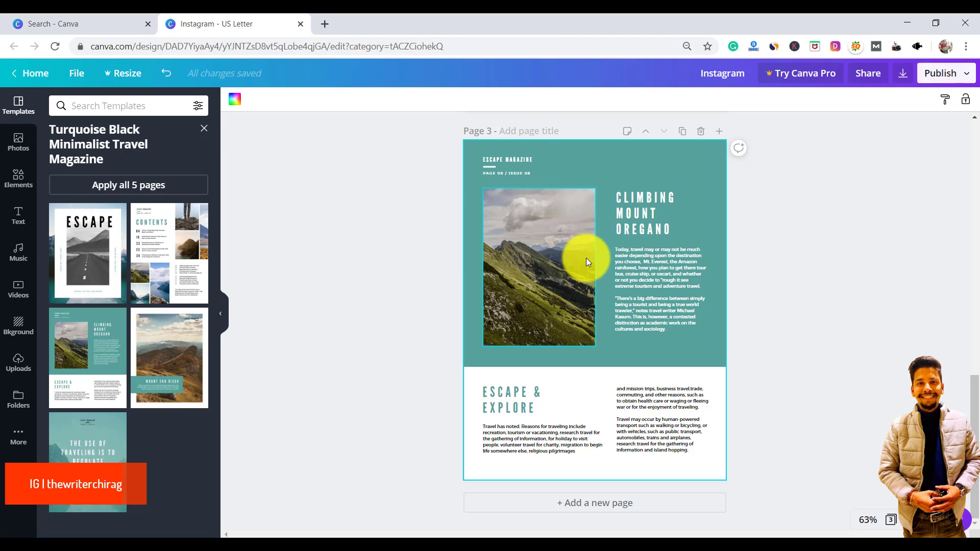
# - Change the teal background block on page 3 to the dark red document colour
pyautogui.click(650, 246)
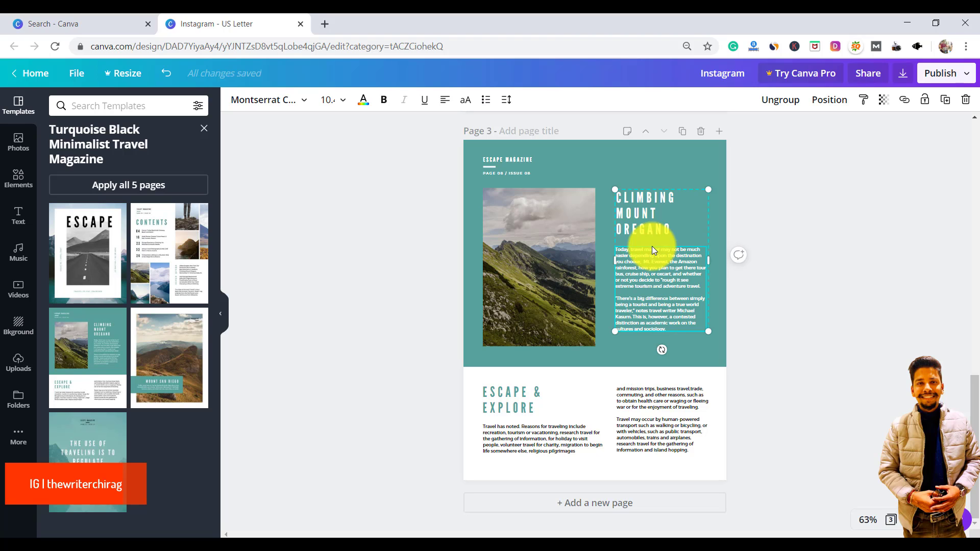
pyautogui.click(584, 246)
pyautogui.click(662, 160)
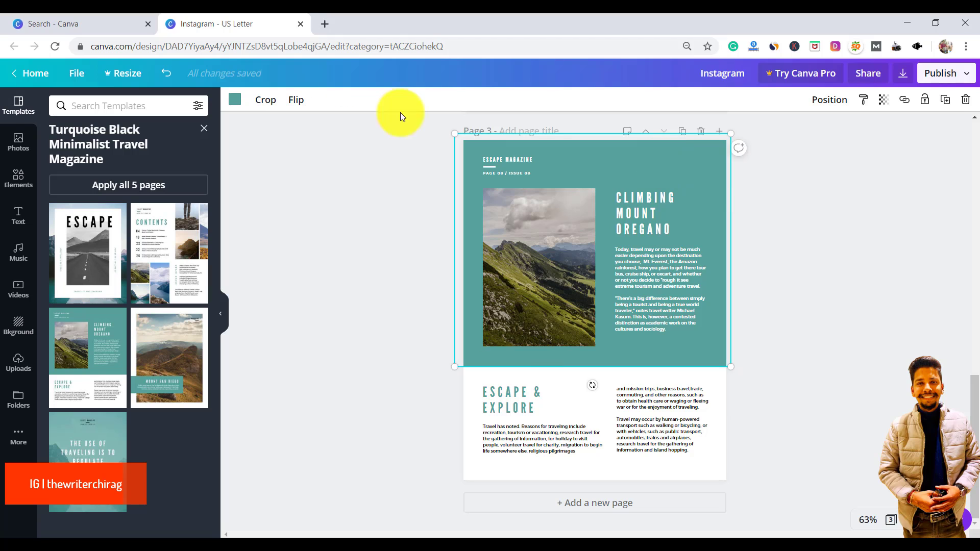
pyautogui.click(236, 104)
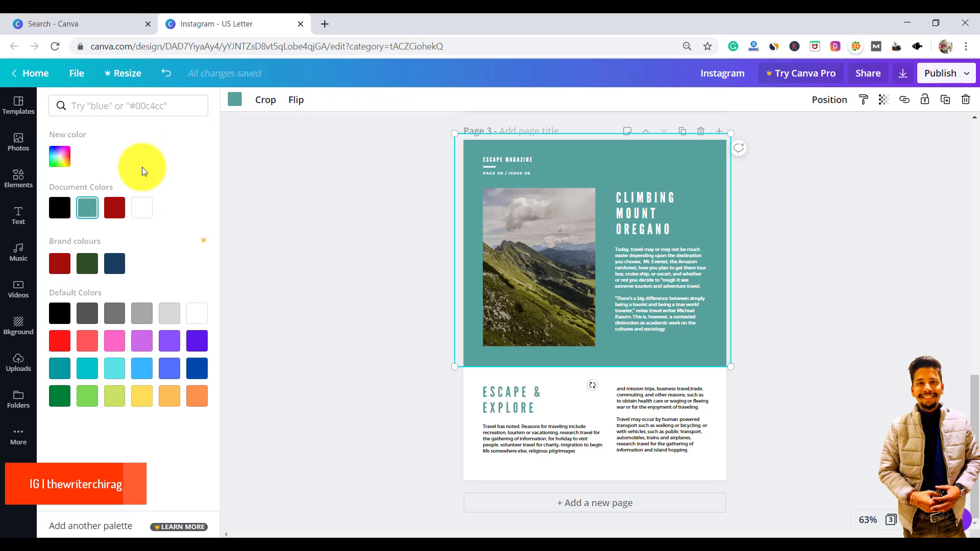
pyautogui.click(123, 209)
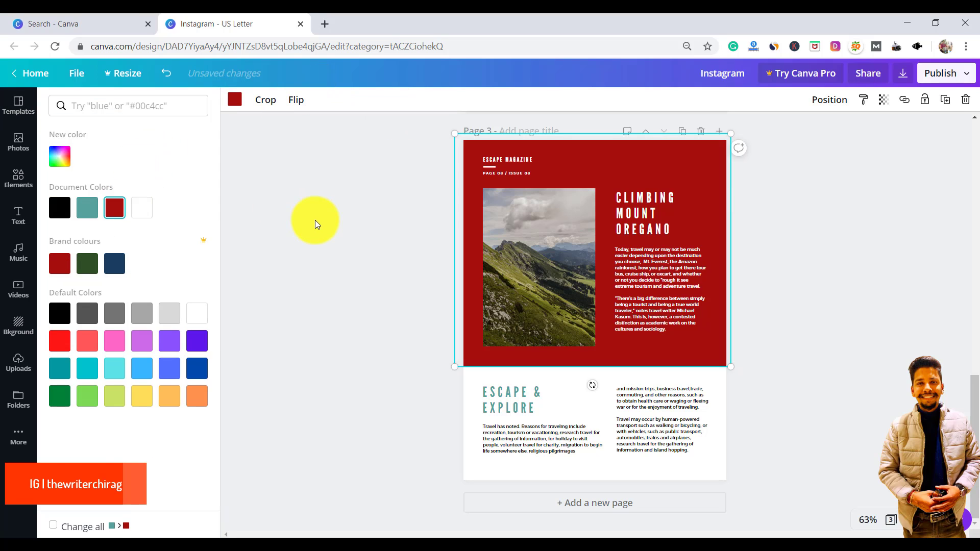
pyautogui.click(314, 219)
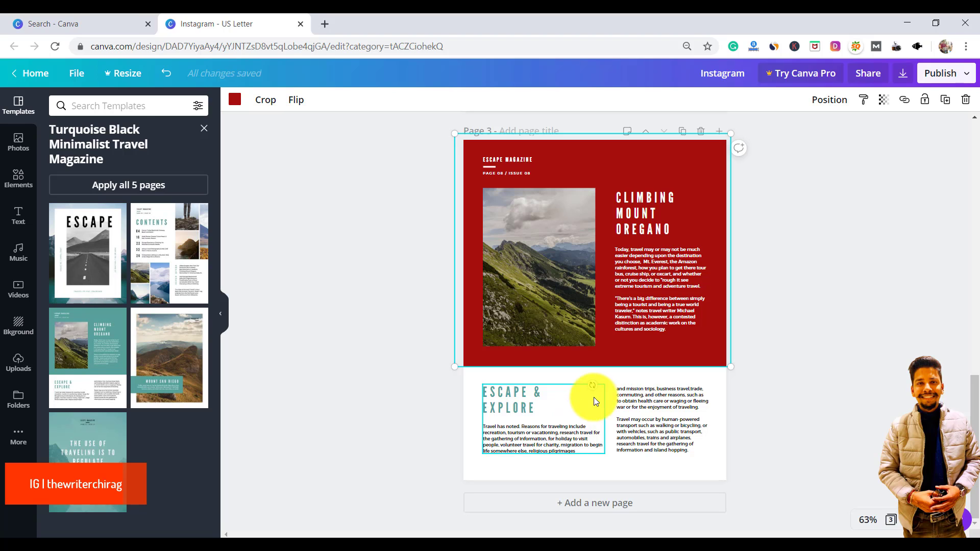
pyautogui.click(750, 393)
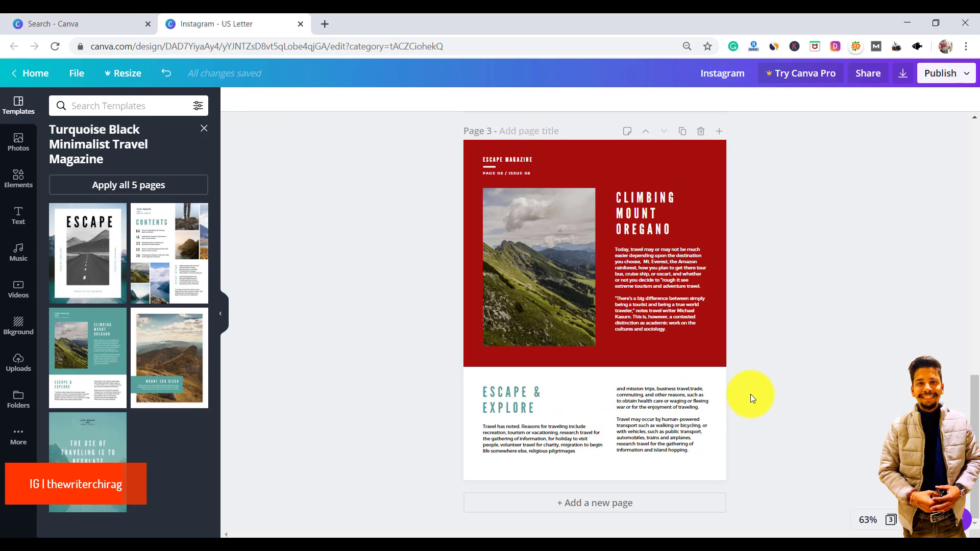
# - Add a fourth page and apply the "MOUNT SAN DIEGO" layout of the travel magazine template
pyautogui.click(568, 505)
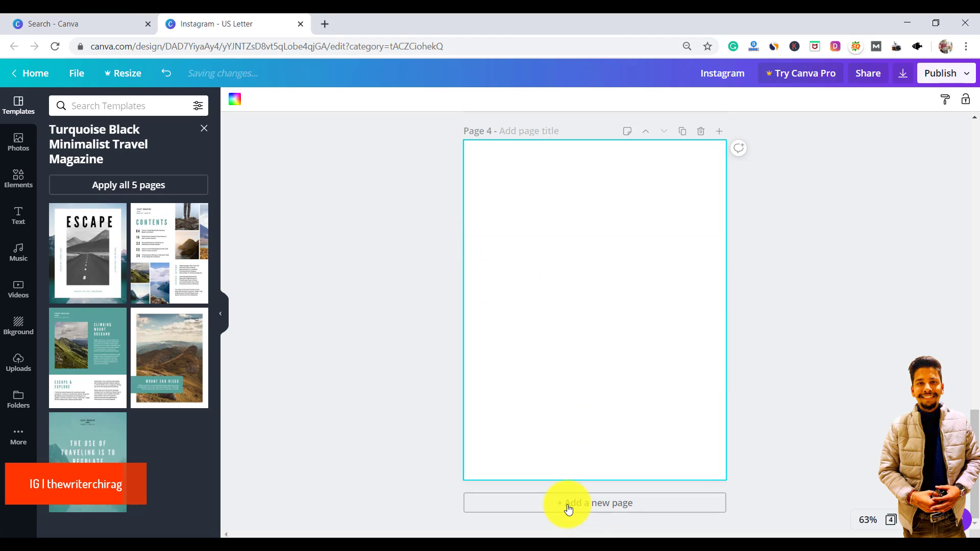
pyautogui.click(160, 378)
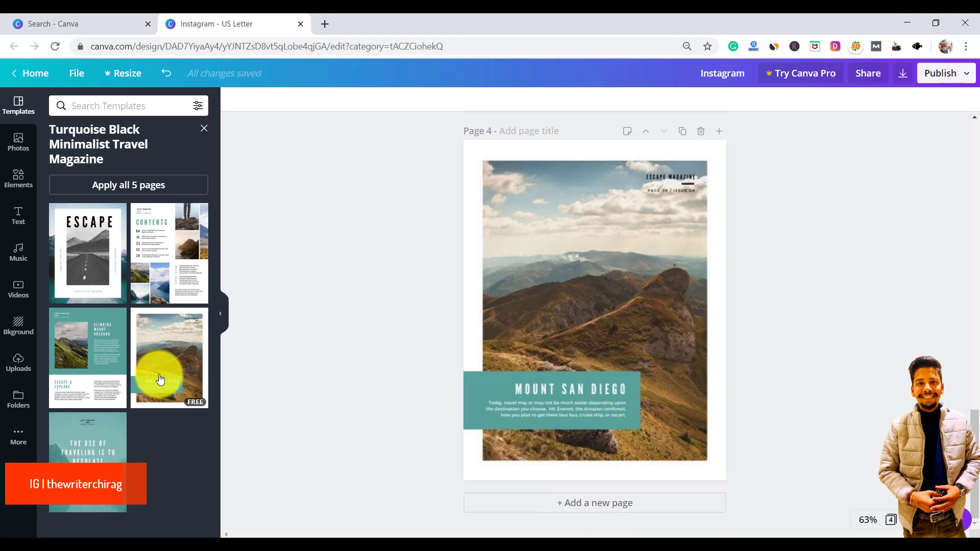
# - Replace the page 4 layout with the travel magazine template's "THE USE OF TRAVELING IS TO REGULATE IMAGINATION BY REALITY" quote page
pyautogui.click(595, 351)
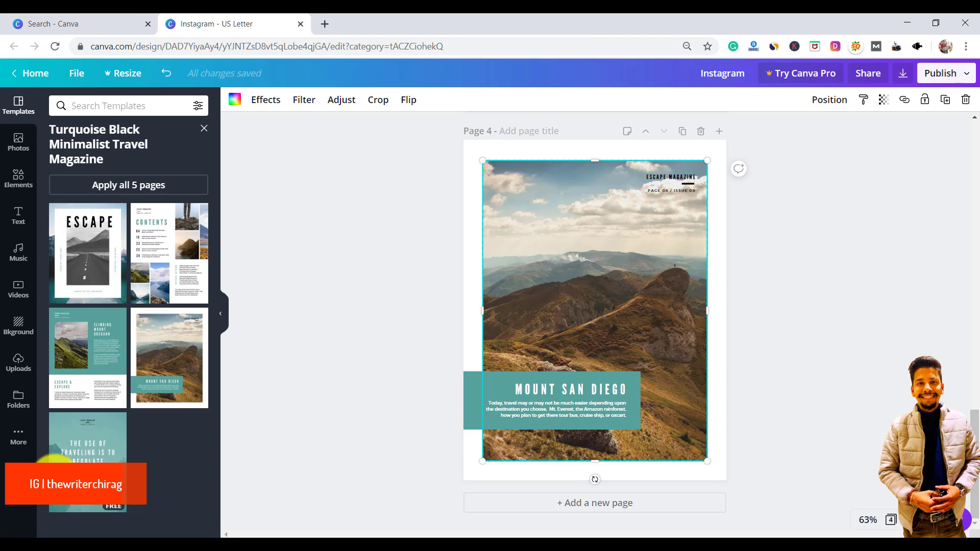
pyautogui.click(55, 469)
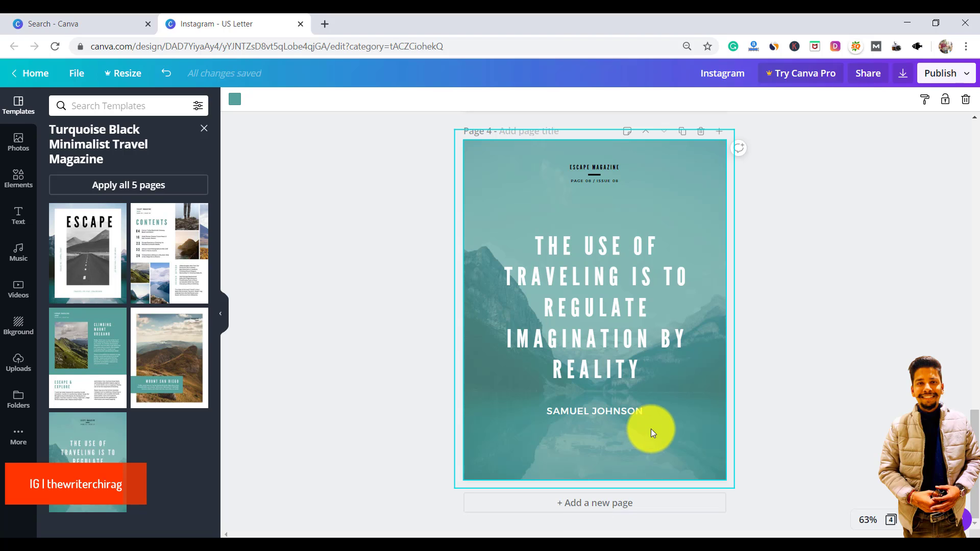
# - Replace the attribution below the page 4 quote with the ebook author's full name in capitals
pyautogui.click(639, 318)
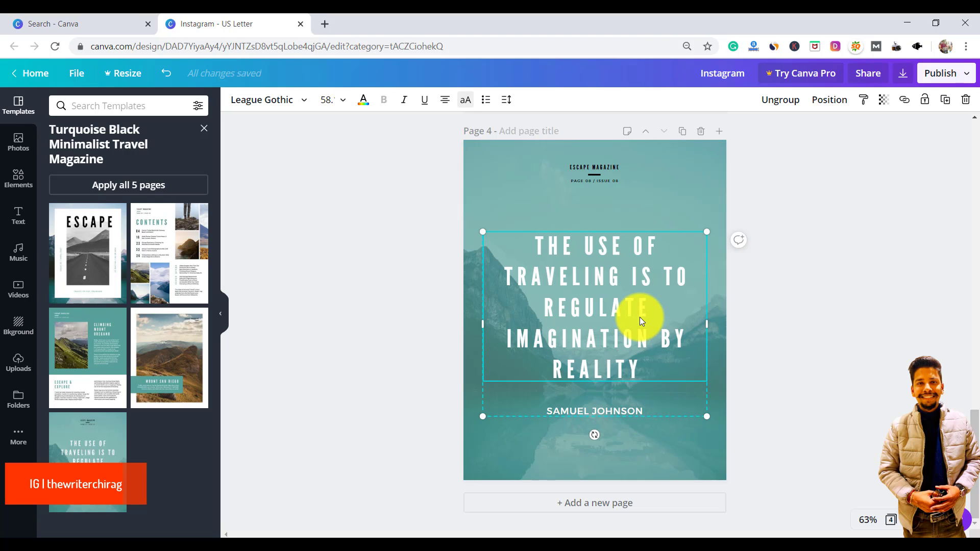
pyautogui.doubleClick(640, 318)
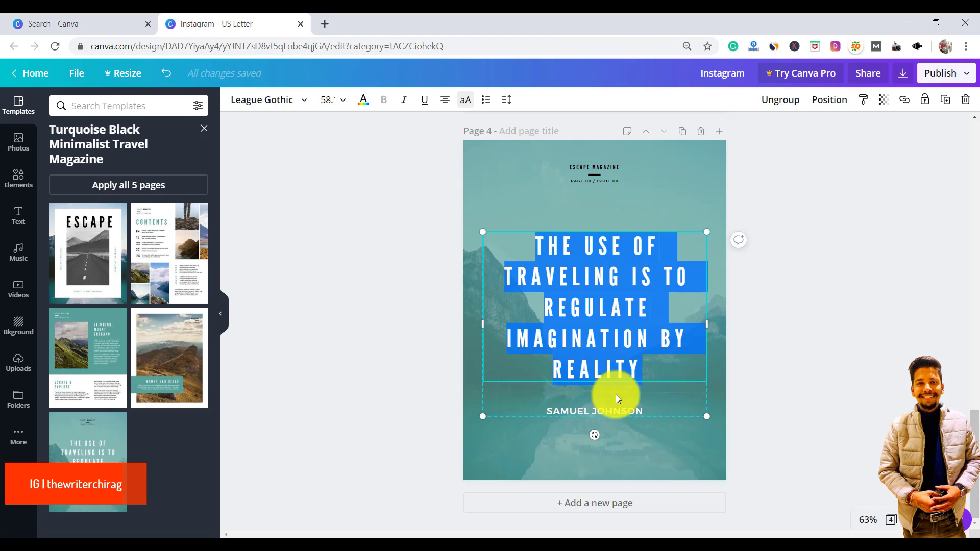
pyautogui.click(605, 415)
pyautogui.press('BackSpace')
pyautogui.press('BackSpace')
pyautogui.press('BackSpace')
pyautogui.press('BackSpace')
pyautogui.press('BackSpace')
pyautogui.press('BackSpace')
pyautogui.press('BackSpace')
pyautogui.press('BackSpace')
pyautogui.press('BackSpace')
pyautogui.press('BackSpace')
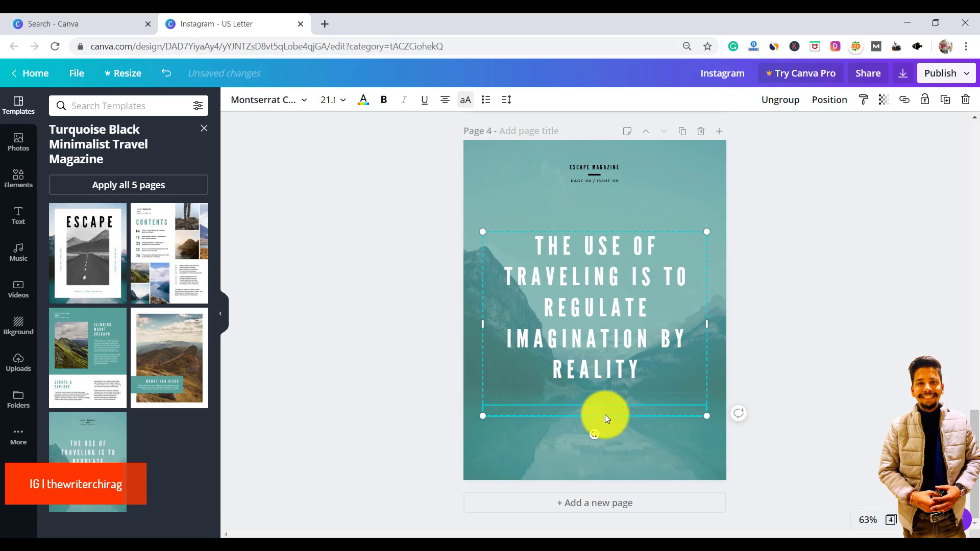
pyautogui.write('CHIRAG AGGARWAL')
pyautogui.click(782, 412)
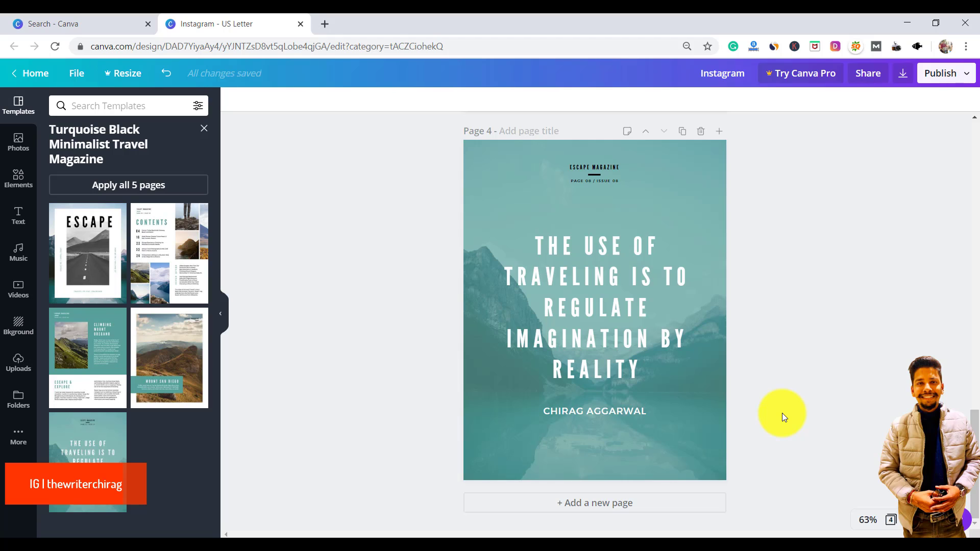
# - Review the ebook design from the page 1 cover down to page 4
pyautogui.click(104, 275)
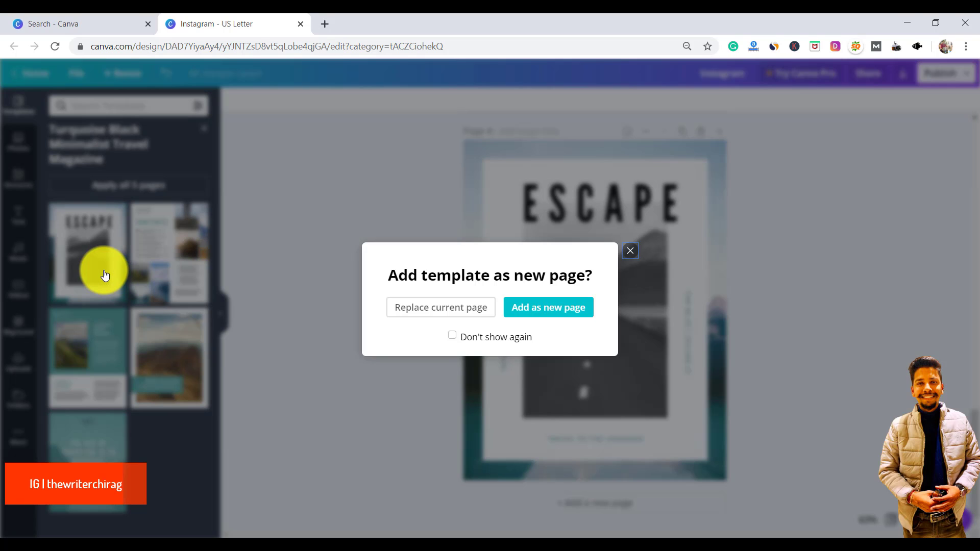
pyautogui.click(633, 251)
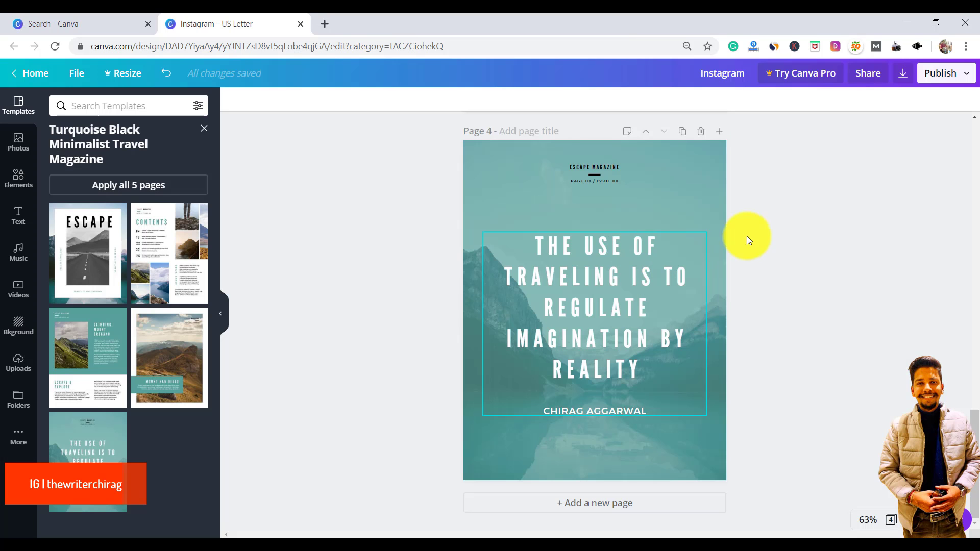
pyautogui.scroll(15, 812, 242)
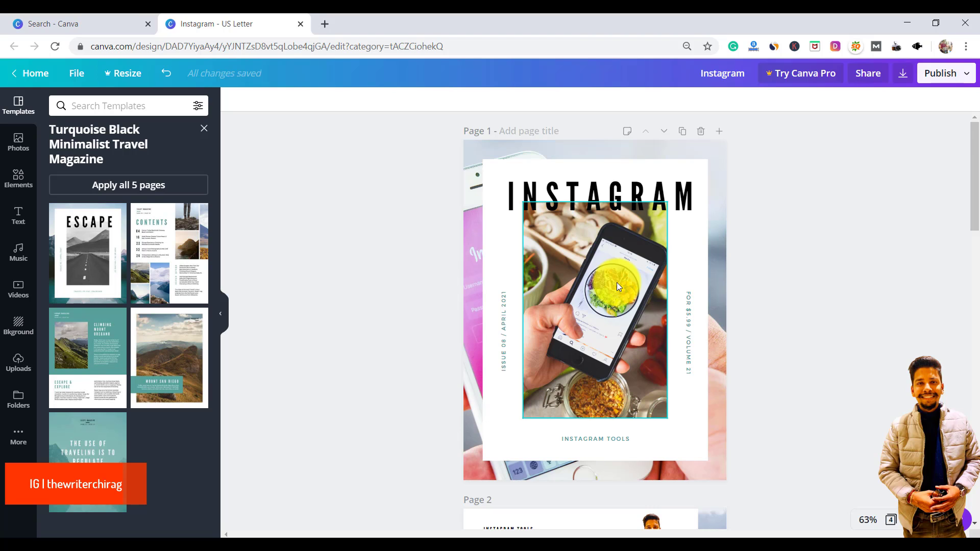
pyautogui.scroll(-12, 617, 283)
pyautogui.scroll(-10, 616, 283)
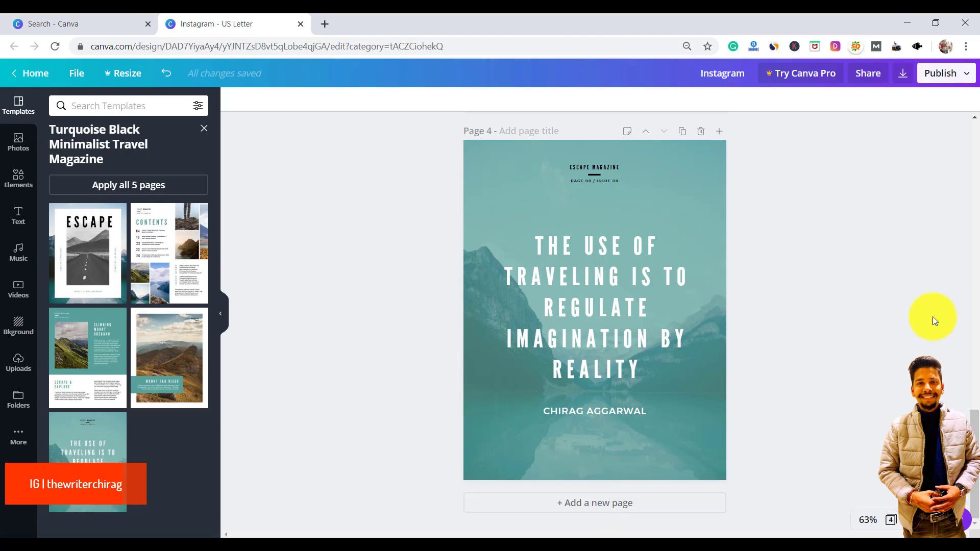
# - Download all four pages of the design as PDF Print and dismiss the Canva Pro trial offer
pyautogui.click(947, 81)
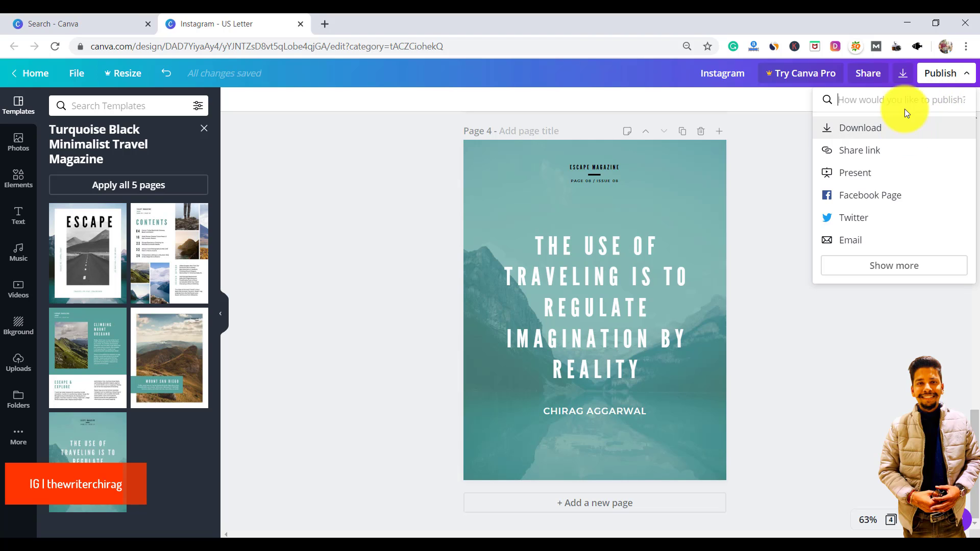
pyautogui.click(886, 130)
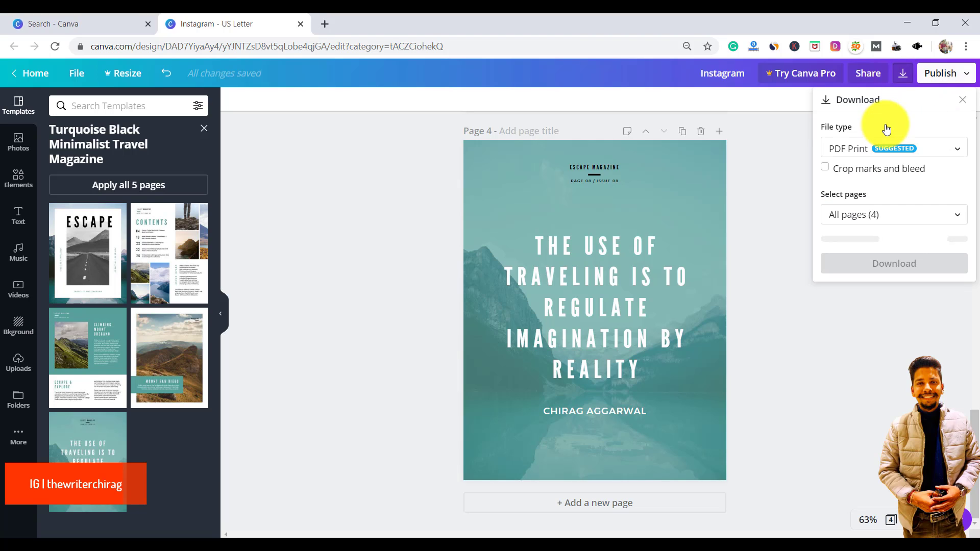
pyautogui.click(862, 153)
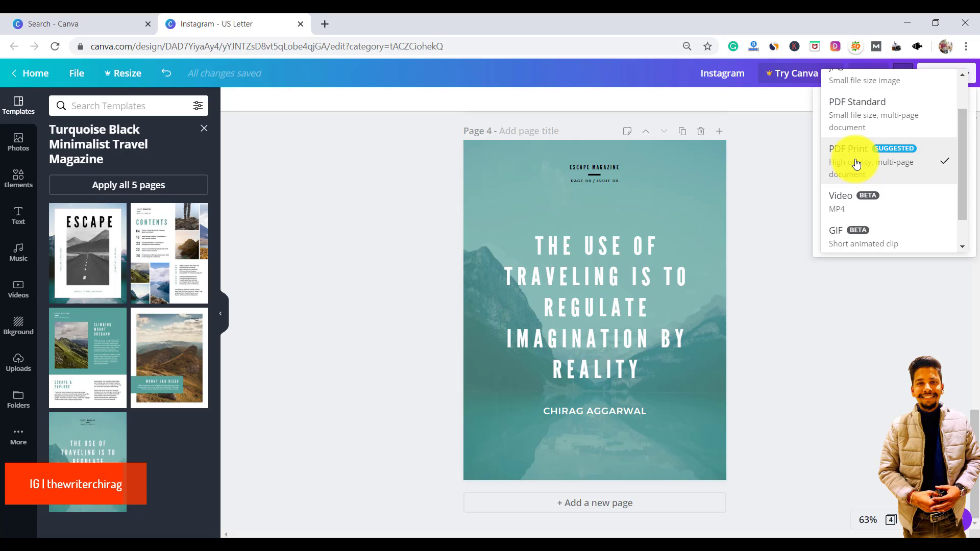
pyautogui.click(856, 163)
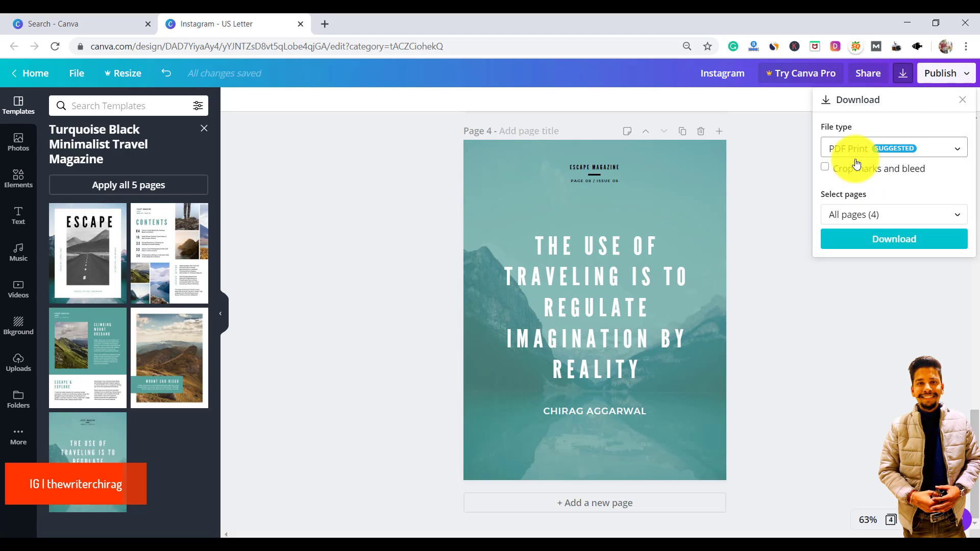
pyautogui.click(849, 216)
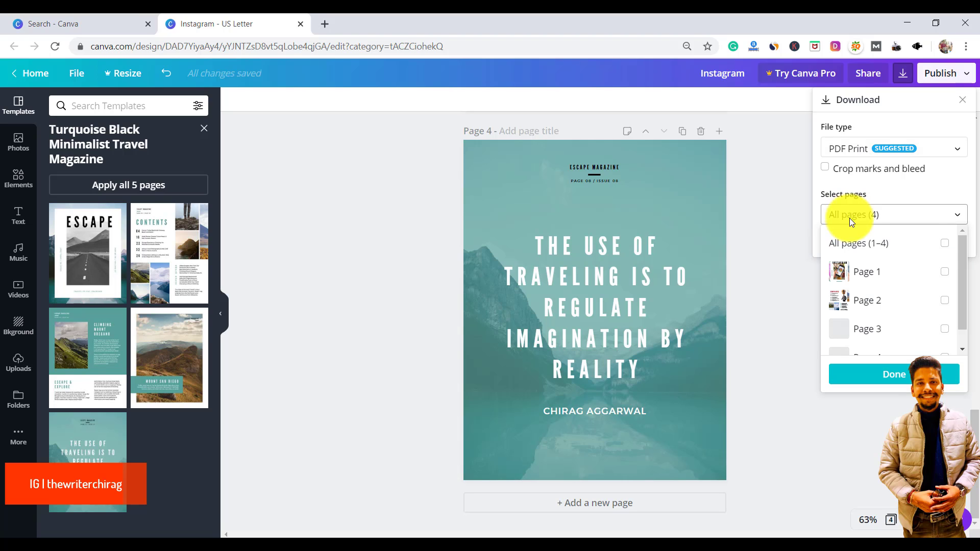
pyautogui.click(945, 244)
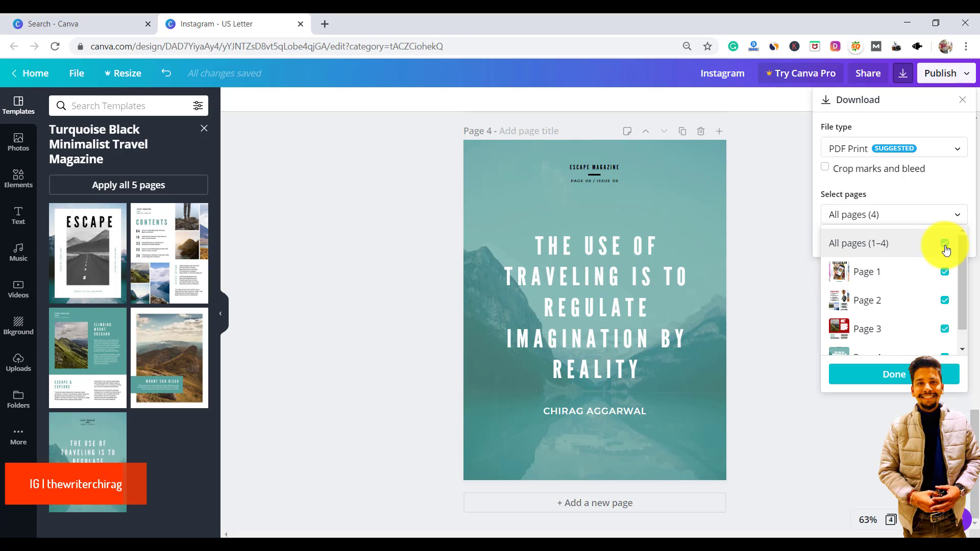
pyautogui.click(885, 374)
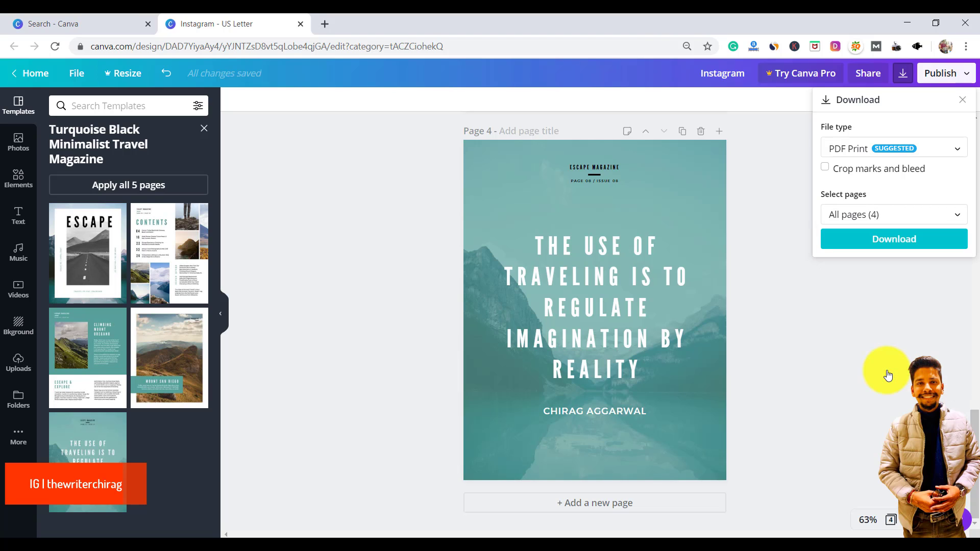
pyautogui.click(885, 245)
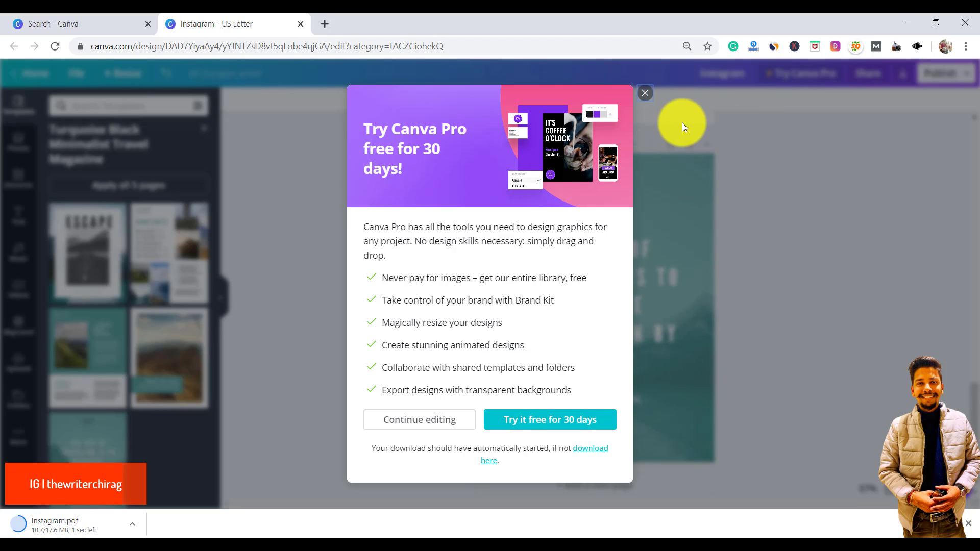
pyautogui.click(645, 93)
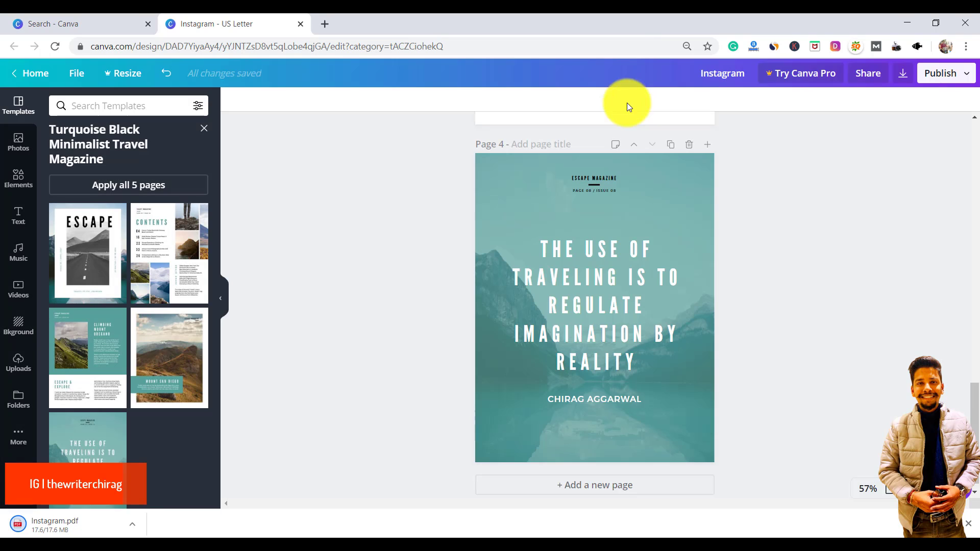
# - Open the downloaded Instagram.pdf and look through its cover, contents, article and quote pages
pyautogui.click(131, 525)
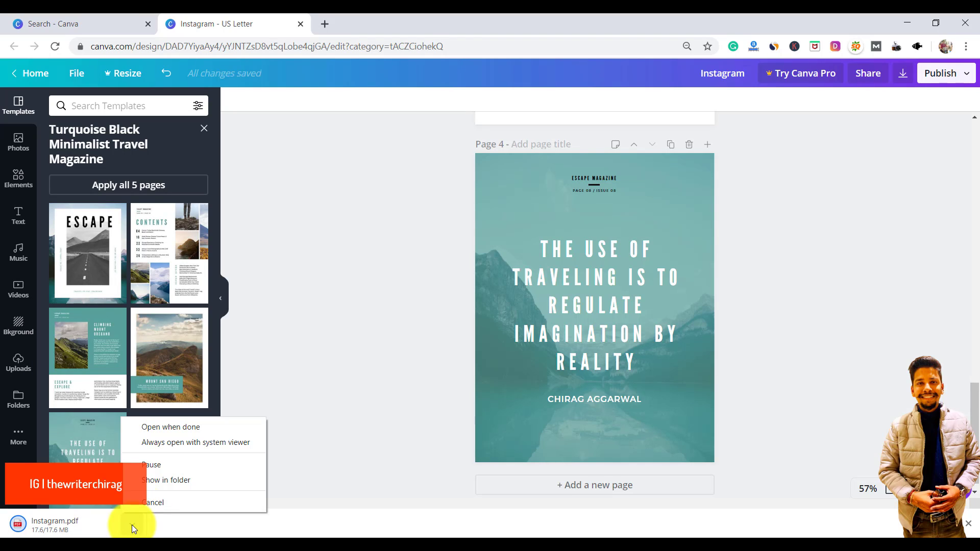
pyautogui.click(172, 430)
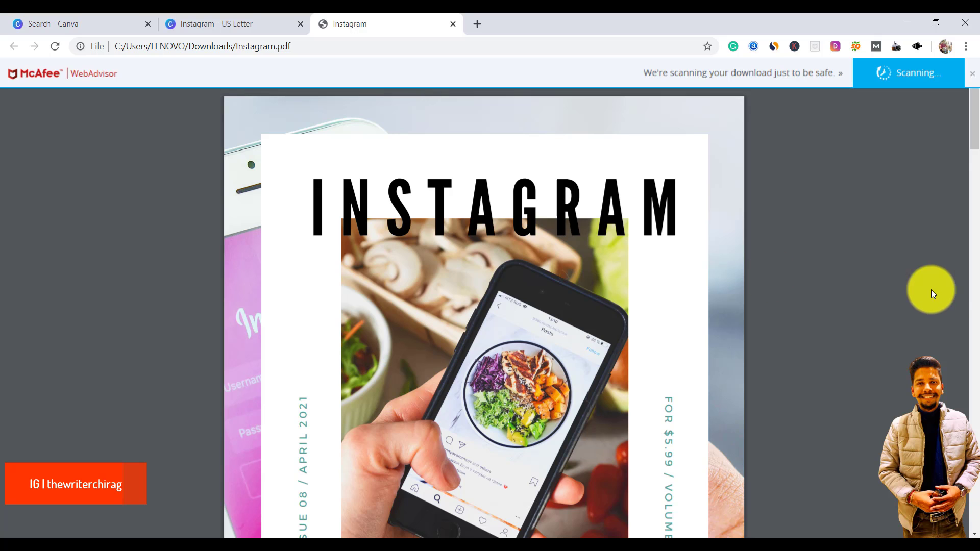
pyautogui.scroll(-3, 977, 114)
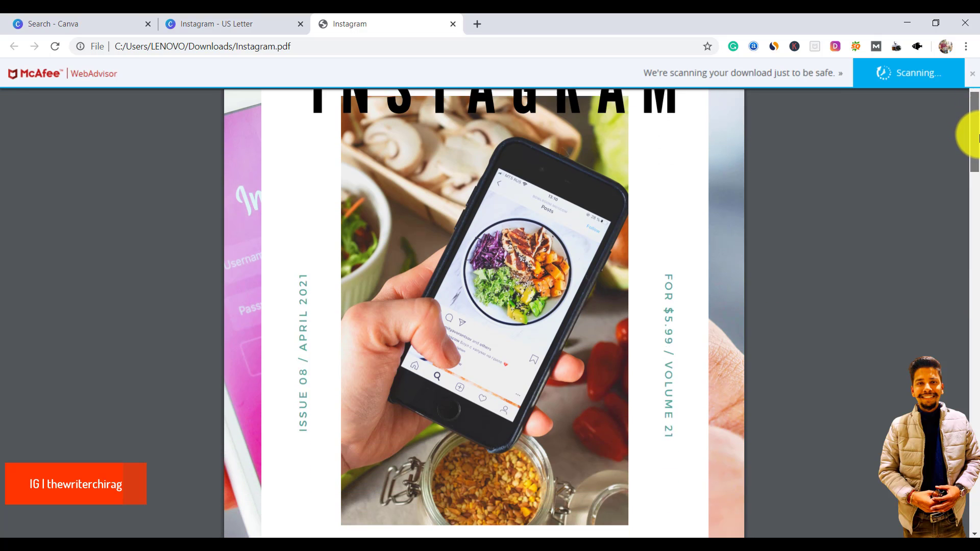
pyautogui.moveTo(977, 137); pyautogui.dragTo(977, 239)
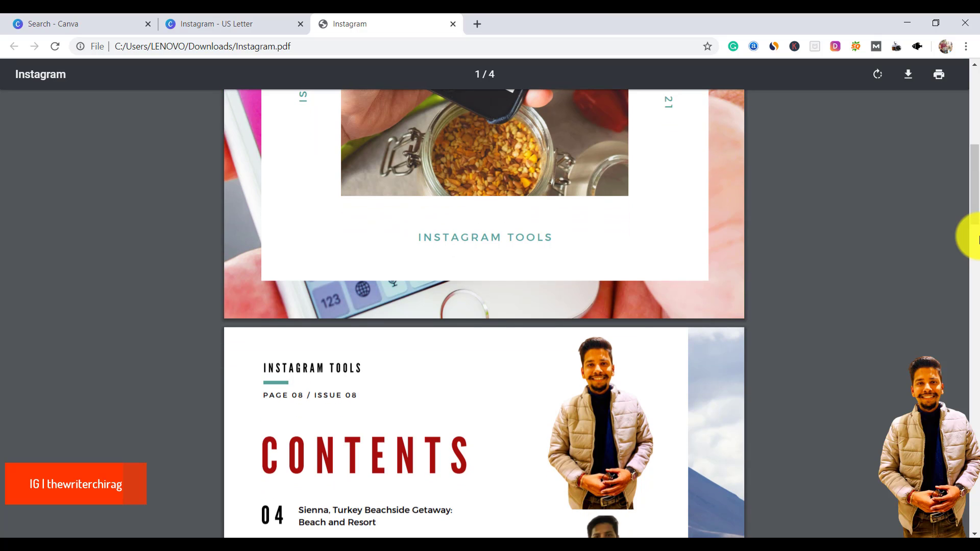
pyautogui.click(977, 239)
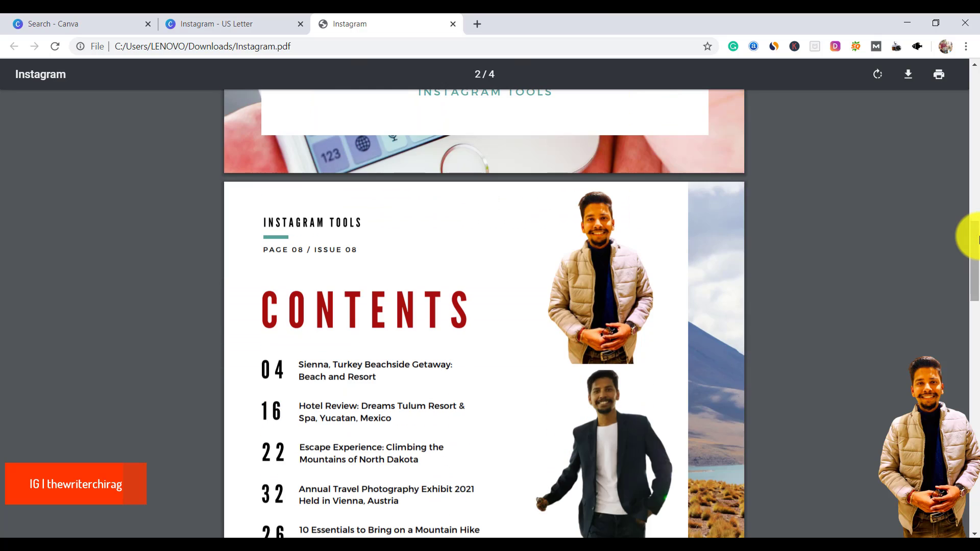
pyautogui.scroll(-10, 977, 239)
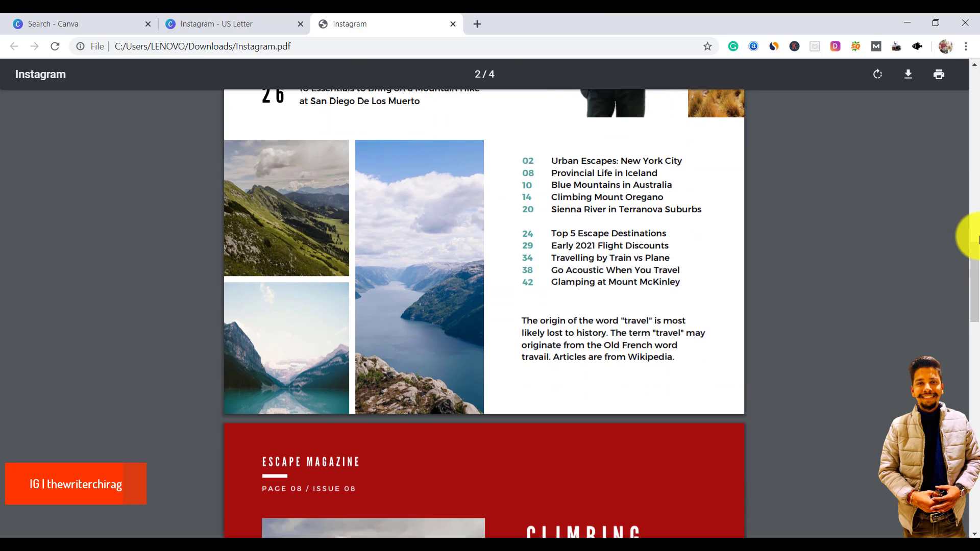
pyautogui.scroll(-8, 977, 239)
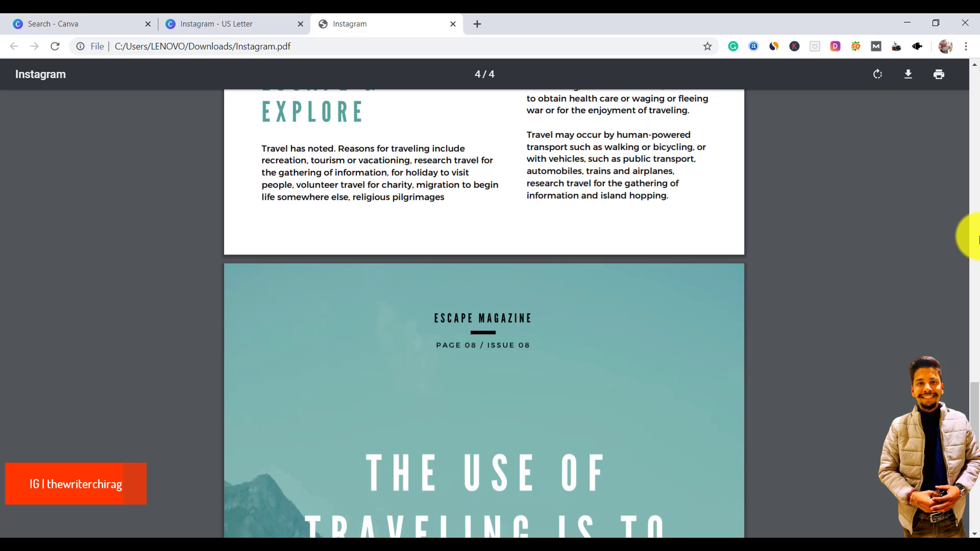
pyautogui.scroll(5, 977, 239)
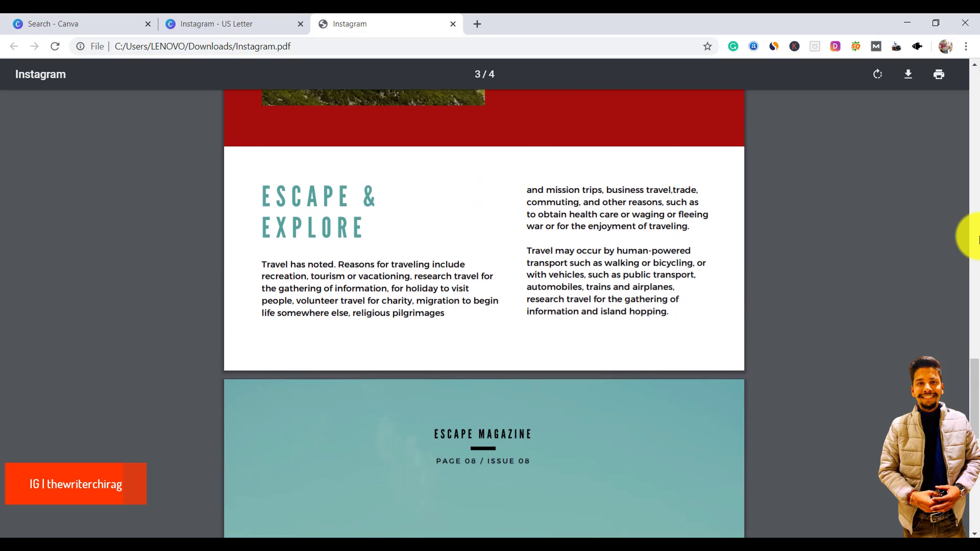
pyautogui.scroll(3, 977, 239)
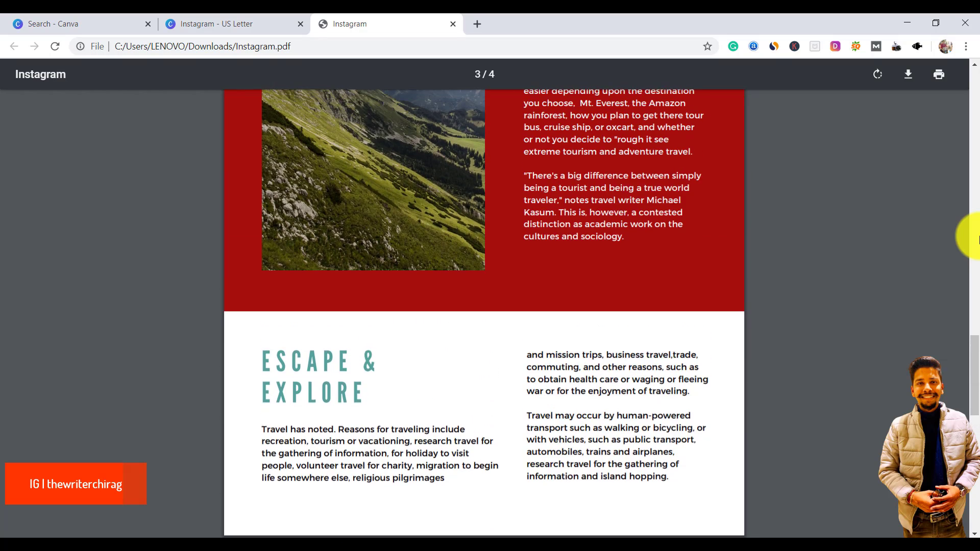
pyautogui.scroll(1, 977, 239)
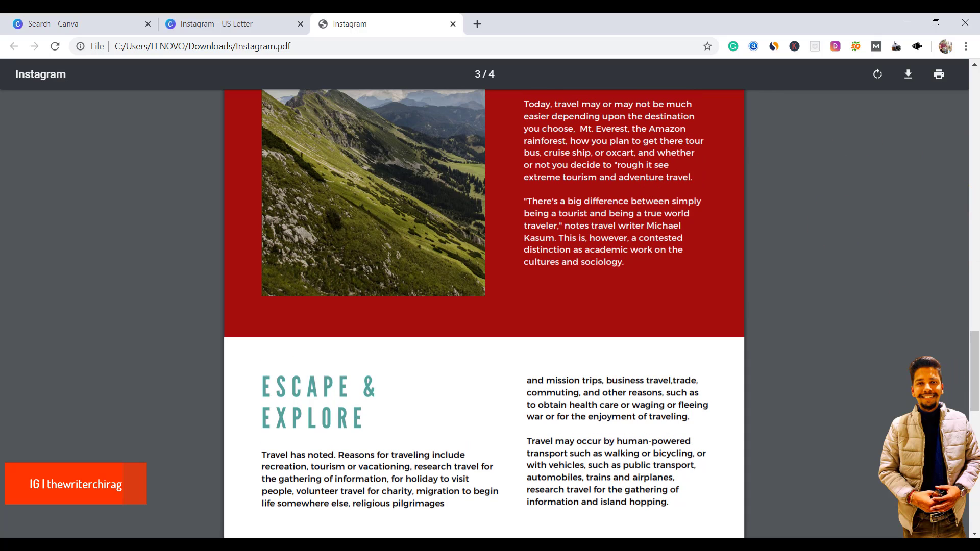
# - Examine the photo and the "CLIMBING MOUNT OREGANO" heading on page 3 of the PDF at different magnifications
pyautogui.scroll(6, 830, 408)
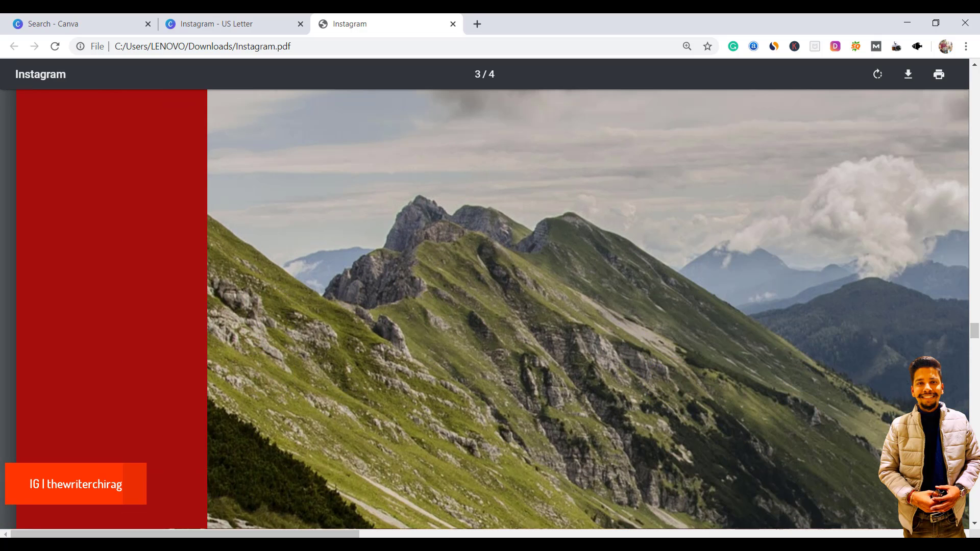
pyautogui.scroll(-5, 871, 373)
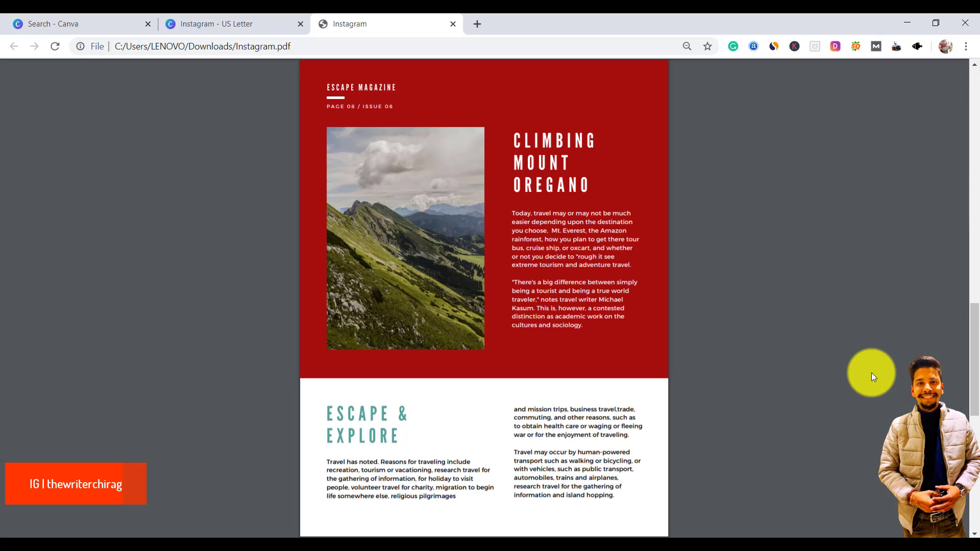
pyautogui.scroll(1, 832, 382)
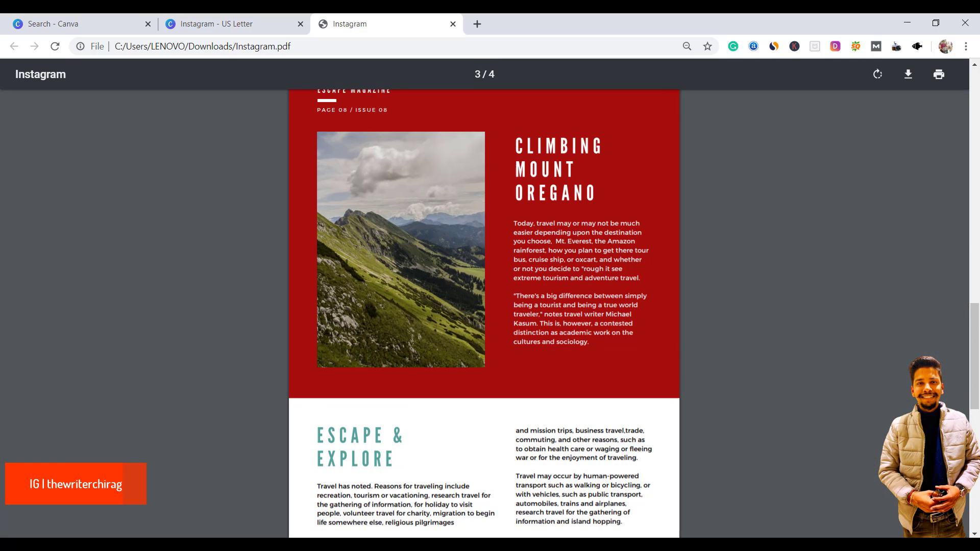
pyautogui.scroll(3, 485, 314)
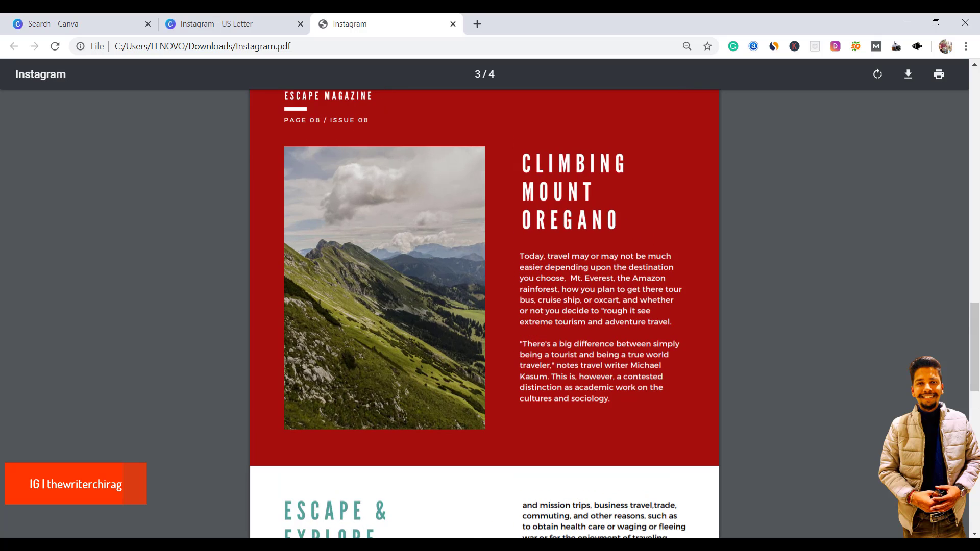
pyautogui.scroll(1, 814, 411)
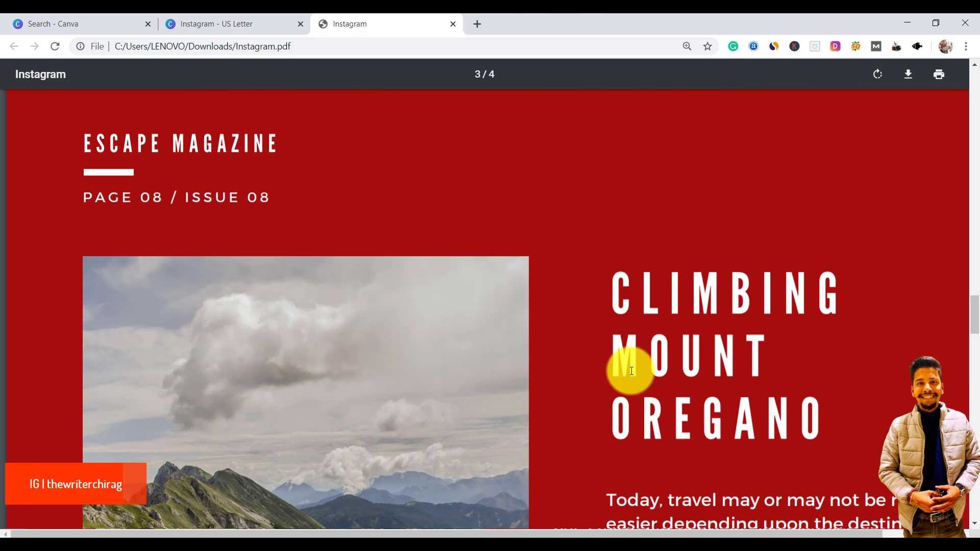
pyautogui.moveTo(629, 372); pyautogui.dragTo(689, 365)
pyautogui.doubleClick(688, 365)
pyautogui.click(689, 365)
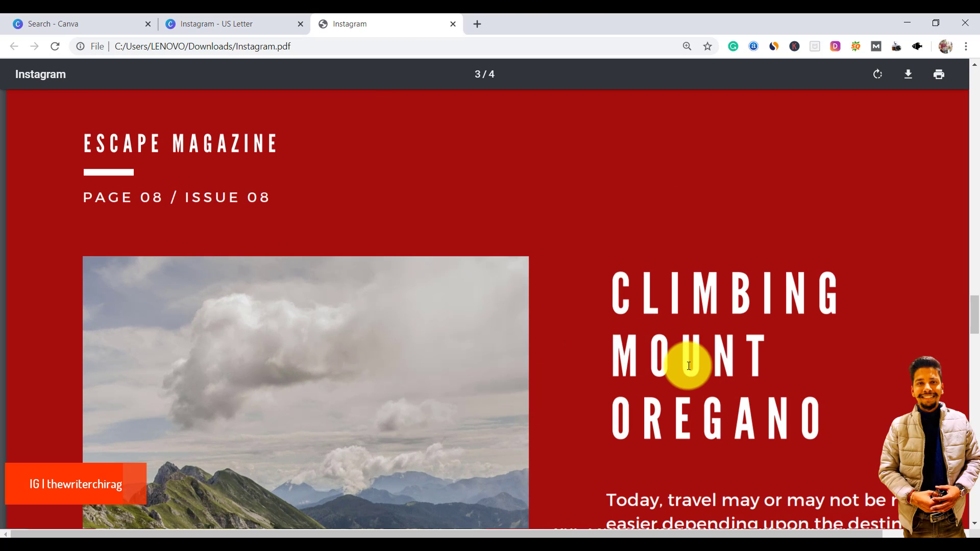
pyautogui.doubleClick(688, 365)
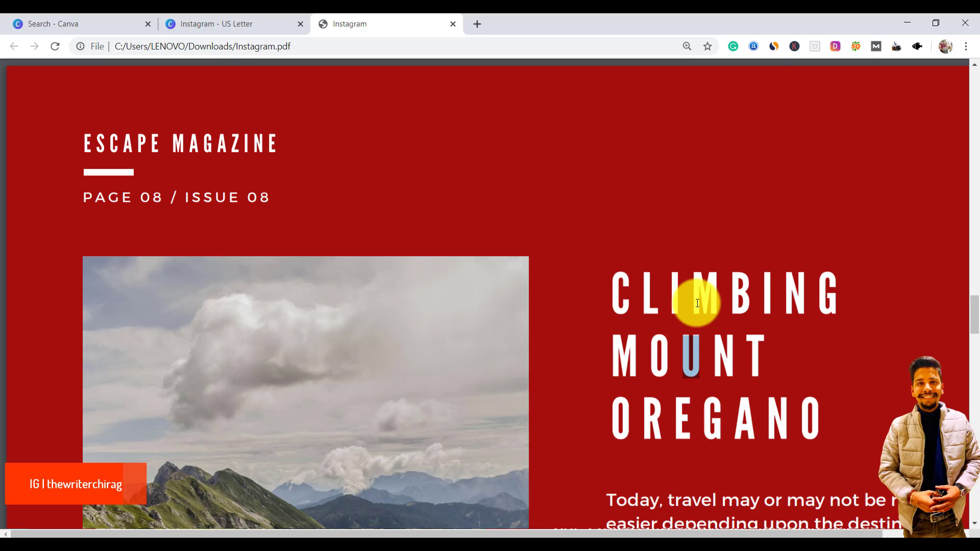
# - Switch back to the Instagram design in Canva and view page 4
pyautogui.click(263, 14)
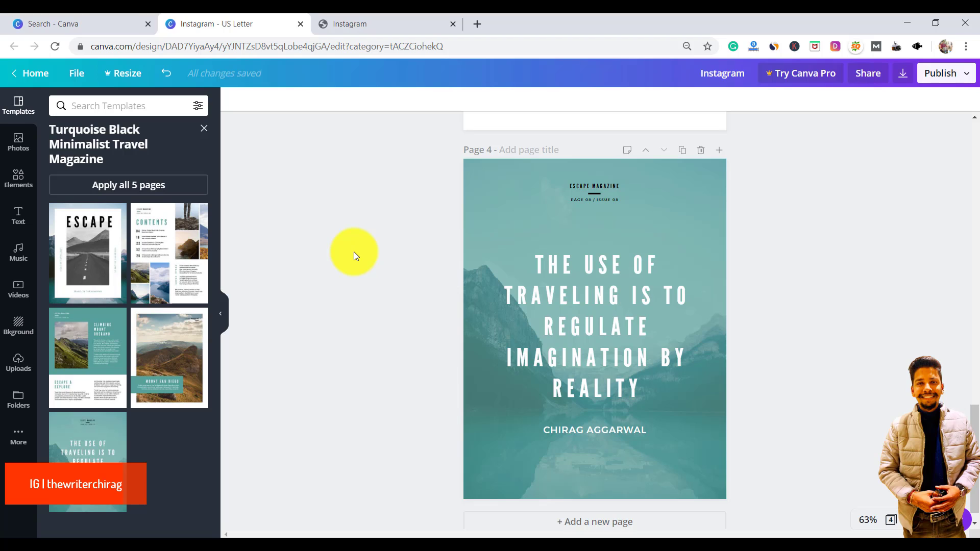
pyautogui.scroll(-1, 353, 252)
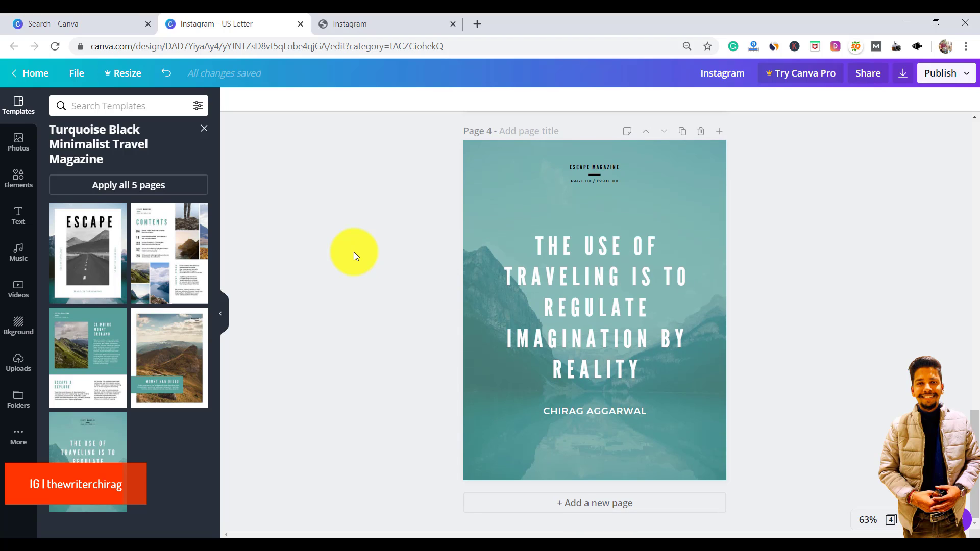